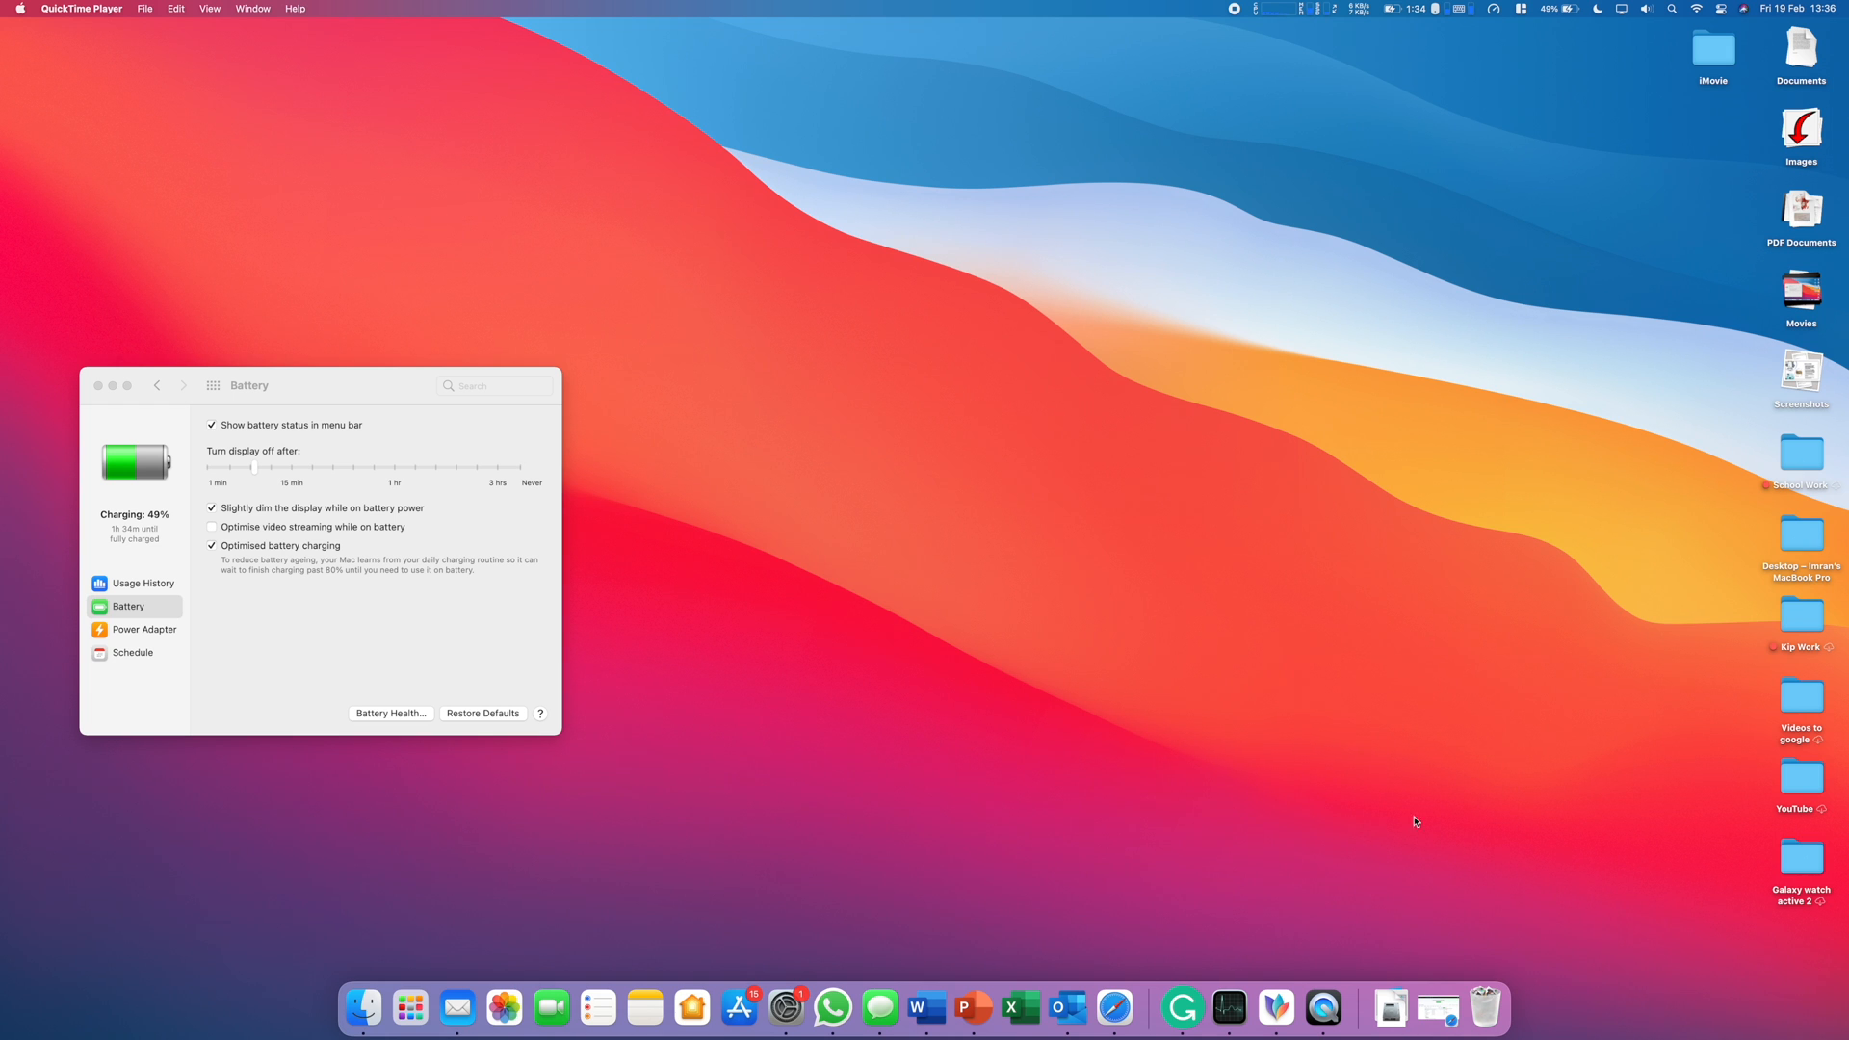
Reach the AlDente 2.1 release page on GitHub and download AlDente_2.1Alpha.app.zip.
click(1439, 1009)
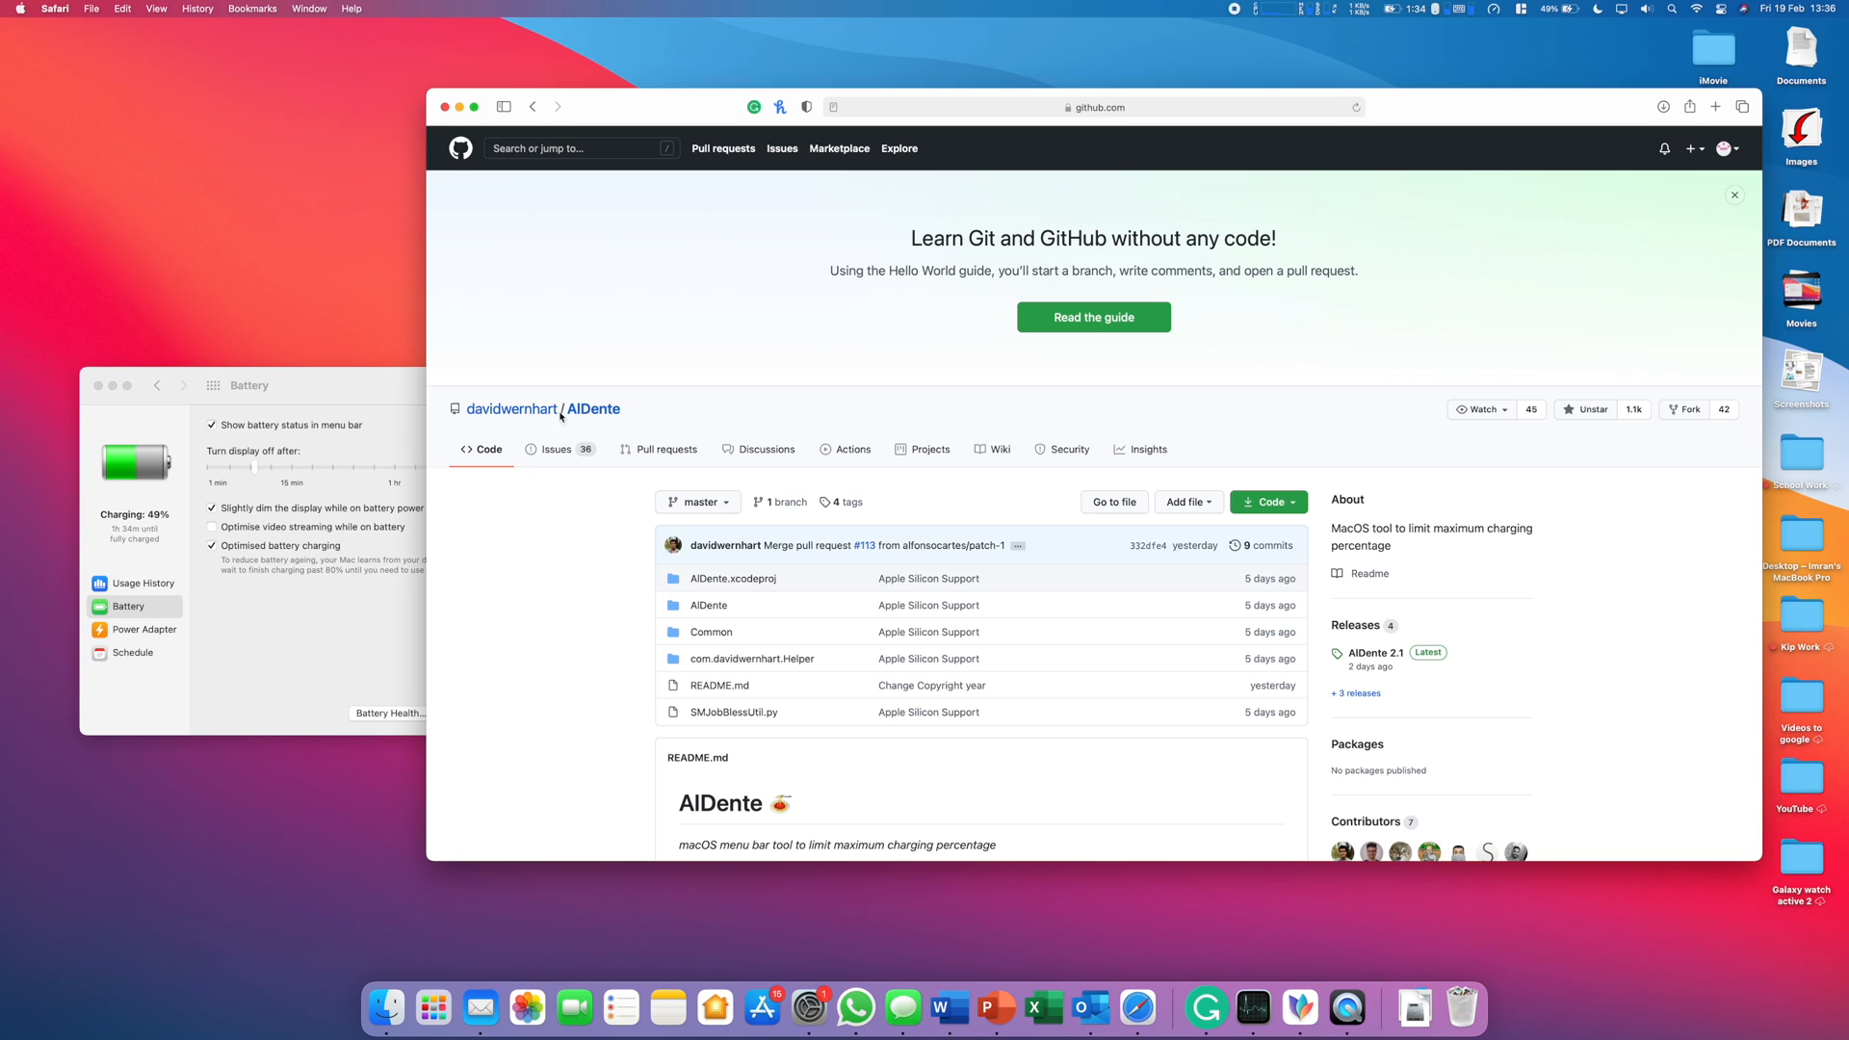
scroll(900, 636, down, 3)
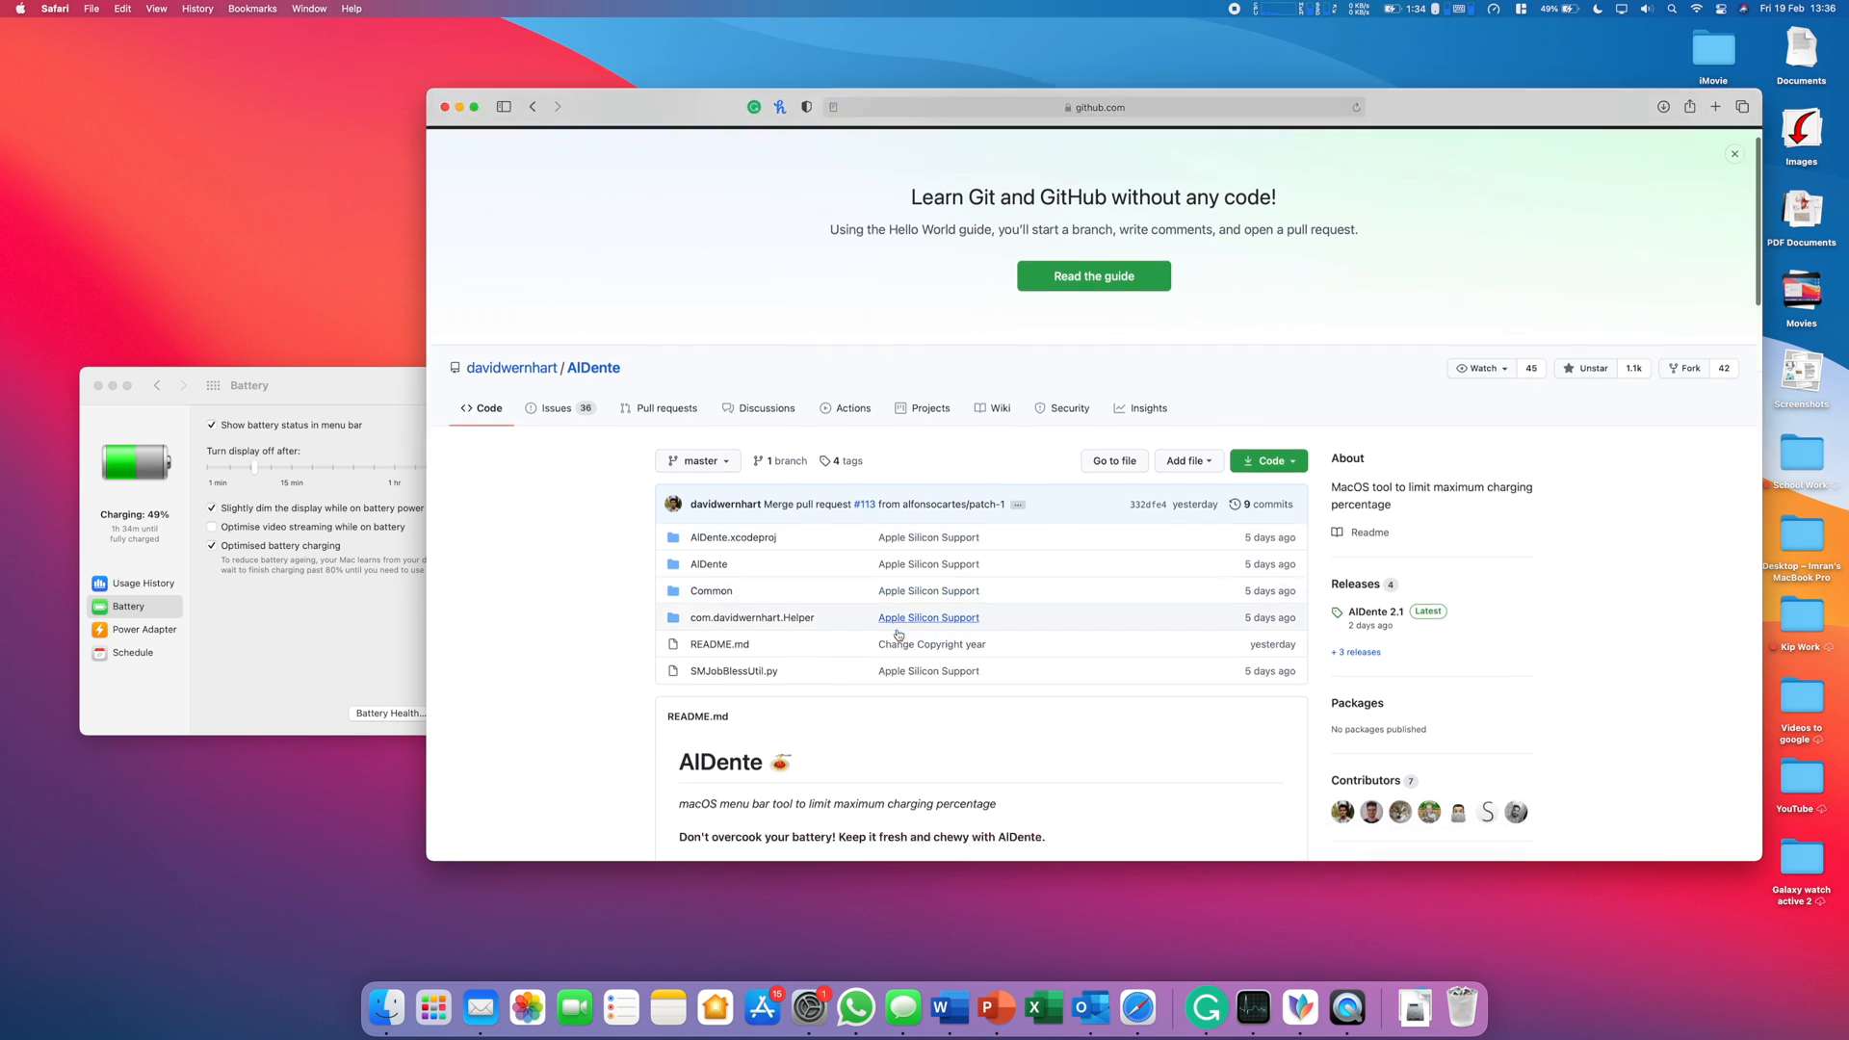
scroll(898, 636, down, 2)
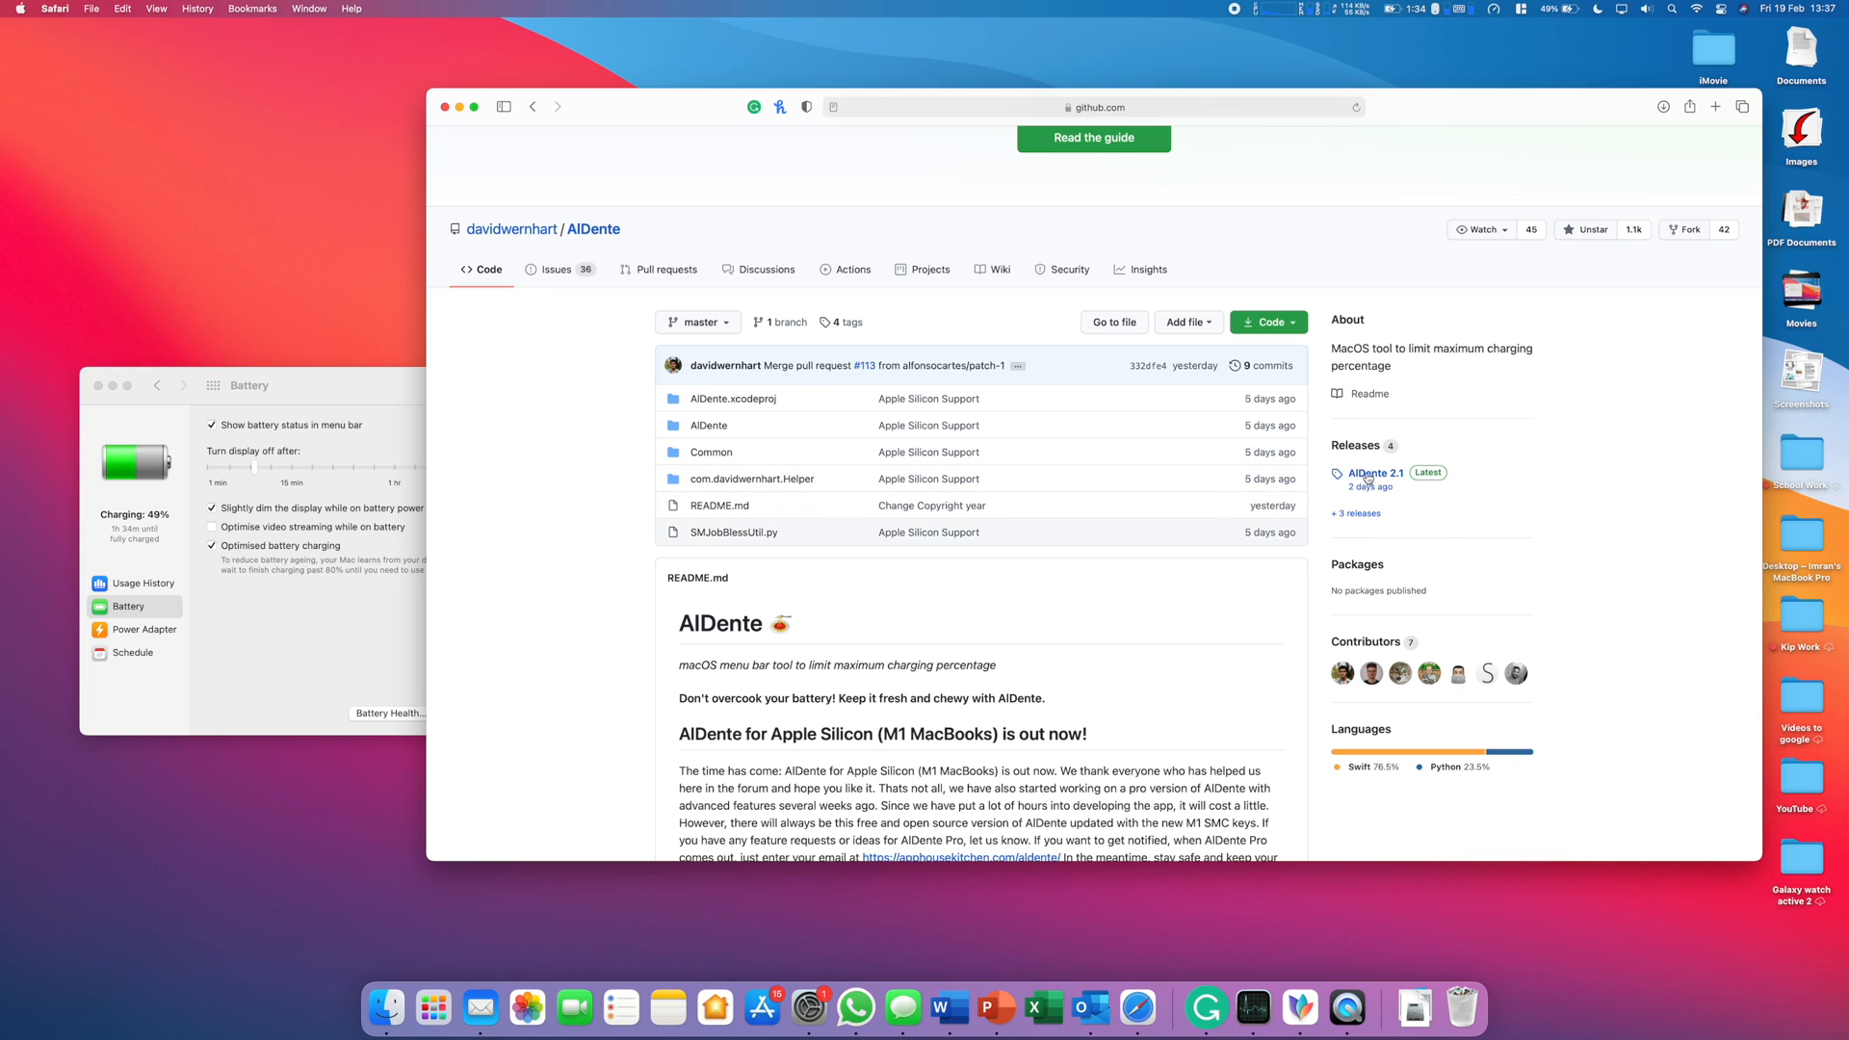
click(1368, 477)
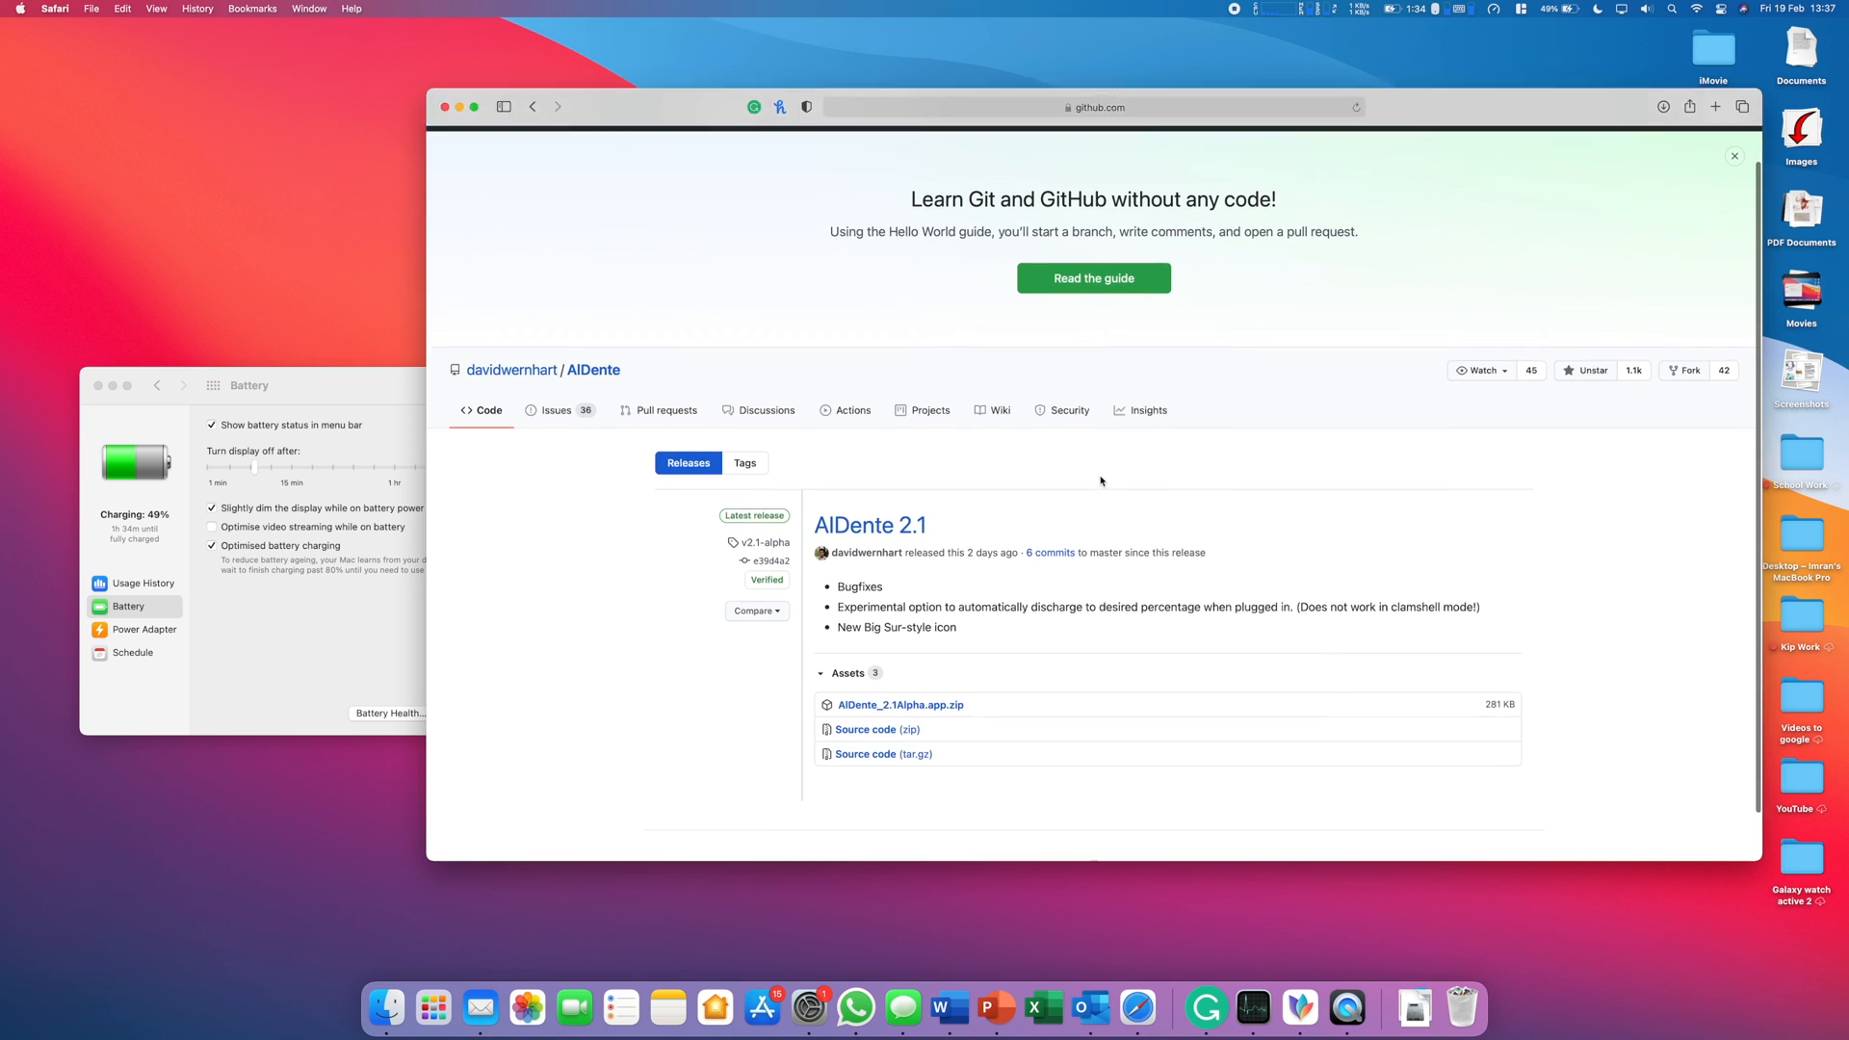
scroll(1102, 481, down, 2)
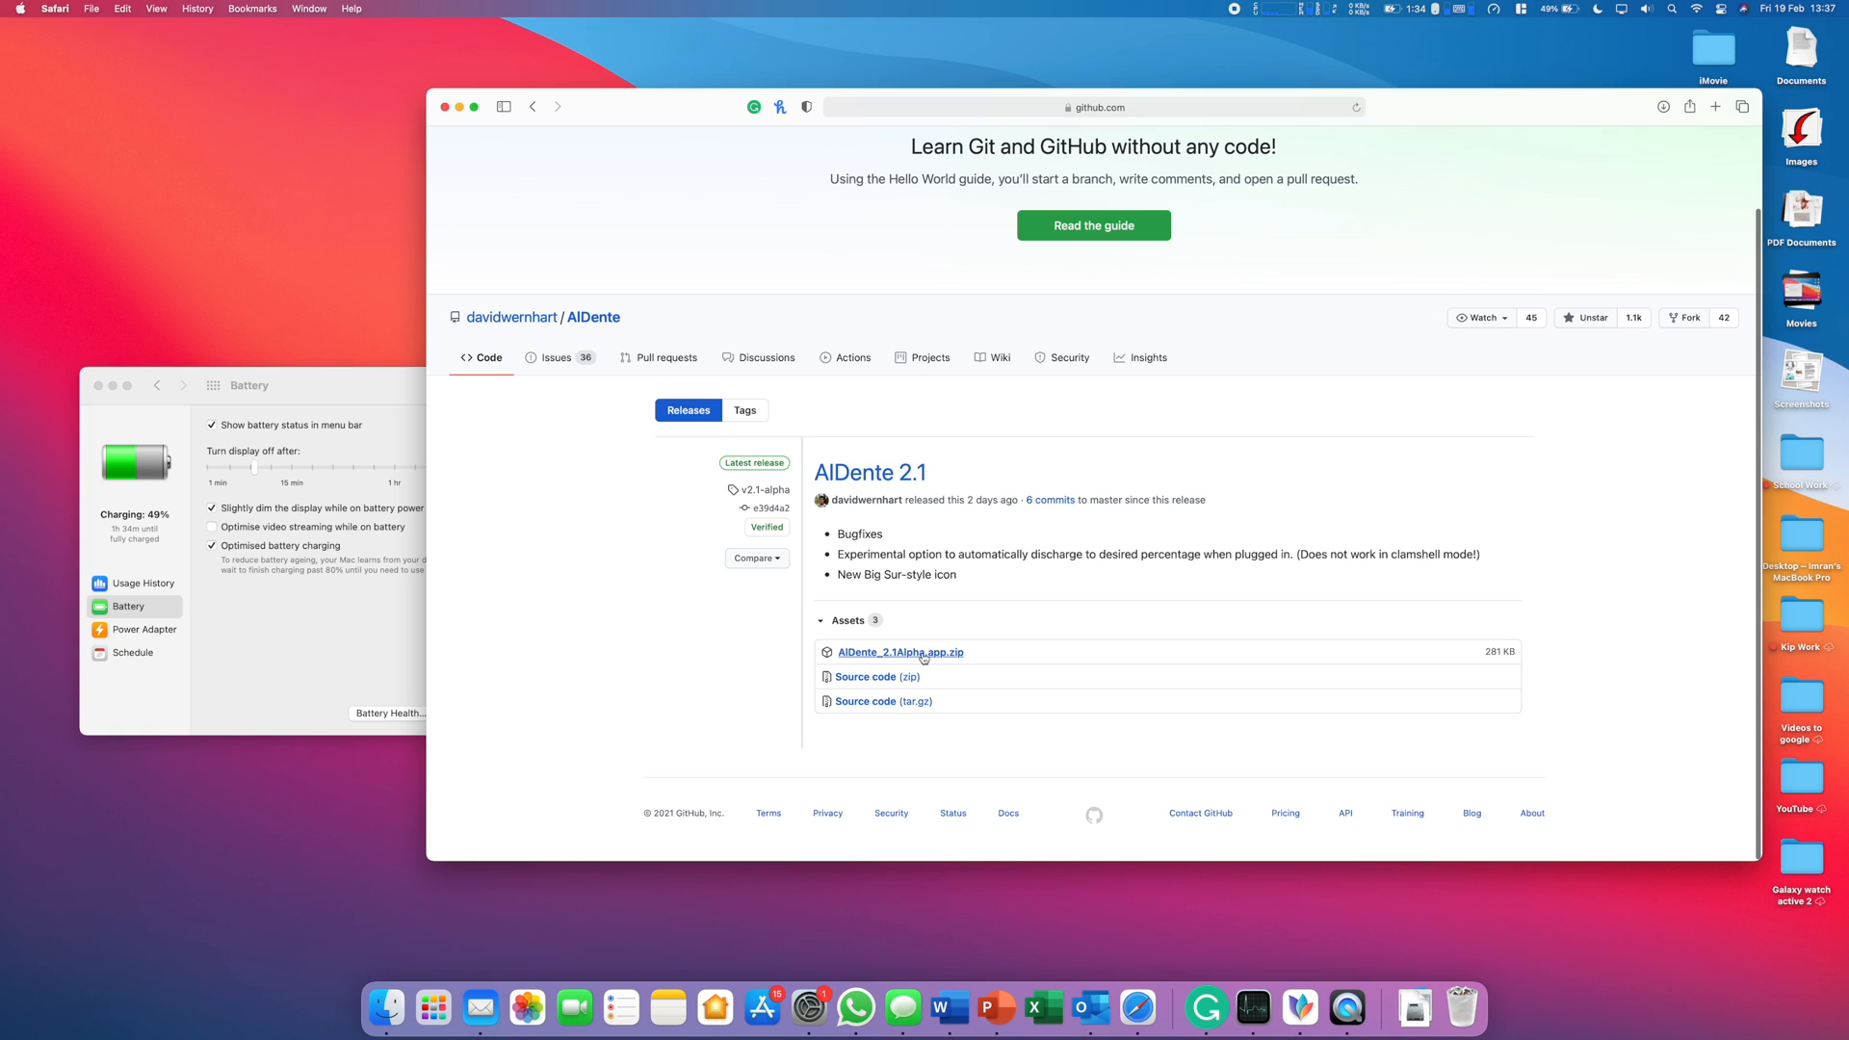
click(905, 652)
Unzip the downloaded AlDente app from the Downloads stack and reveal it in Finder.
click(1416, 1009)
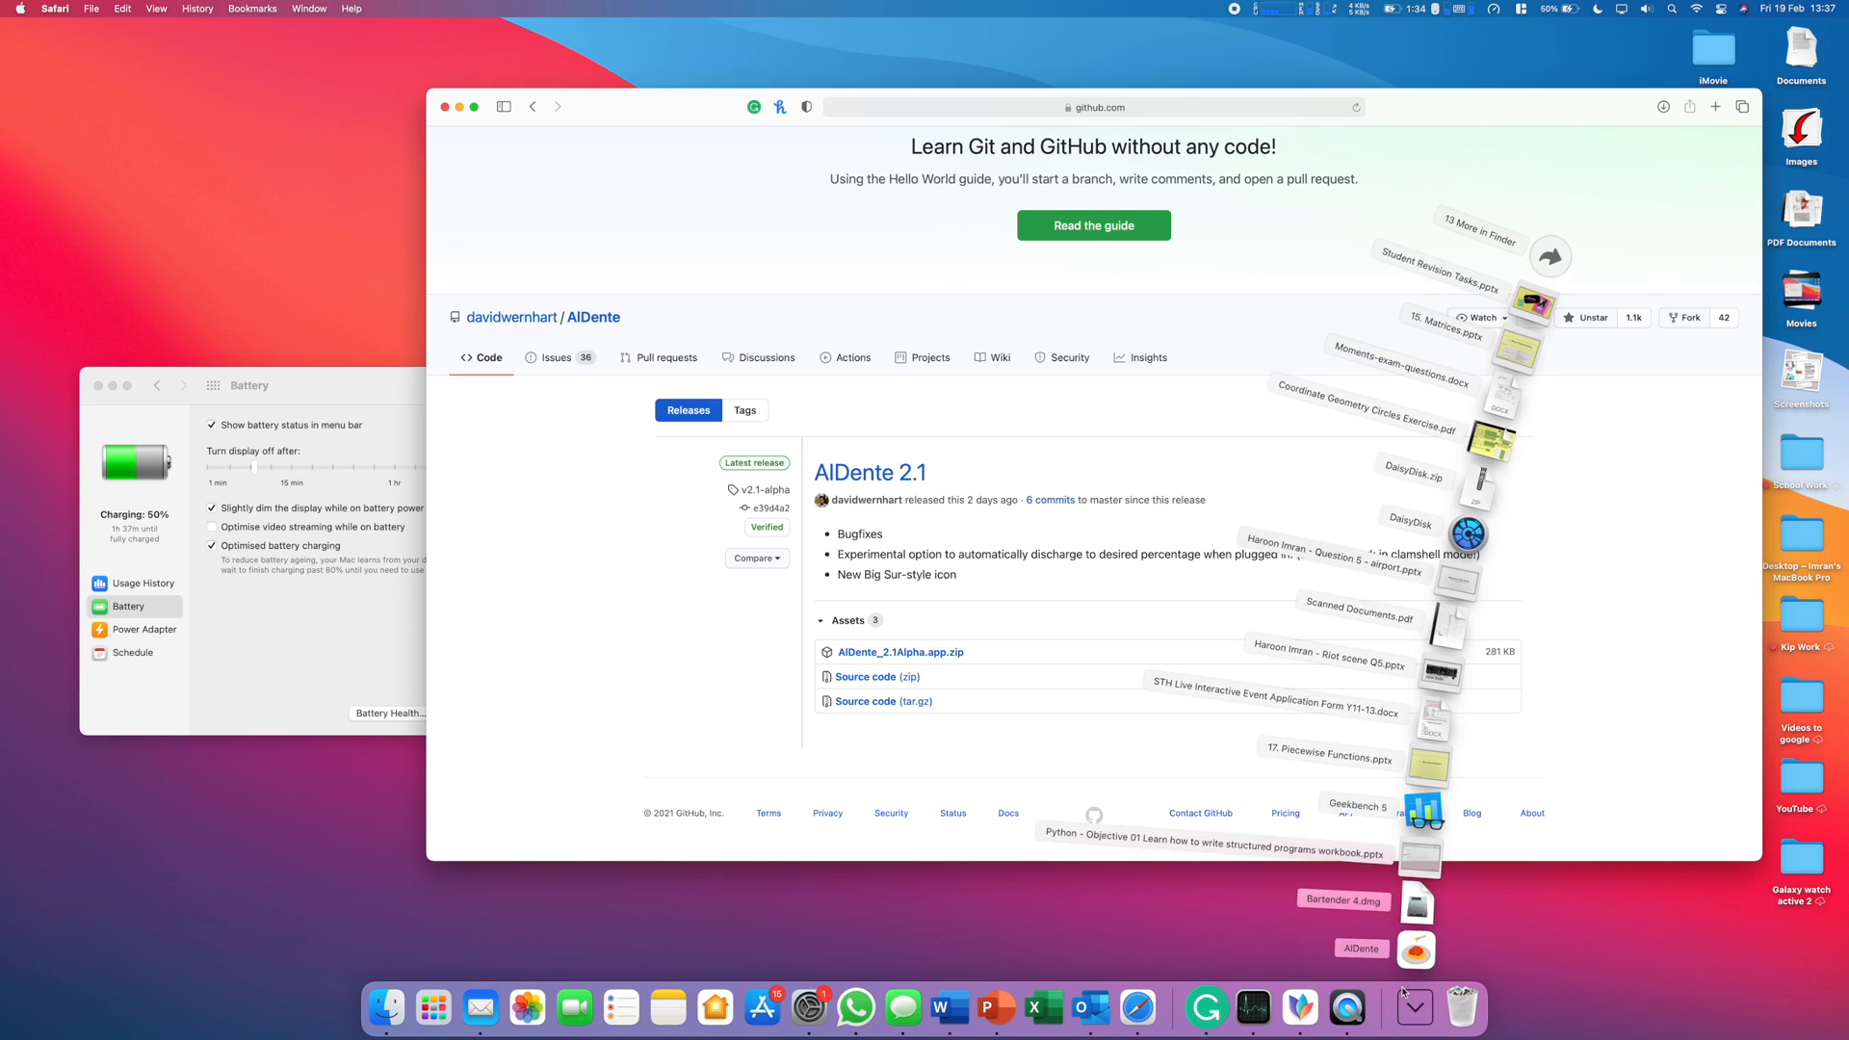
click(1415, 954)
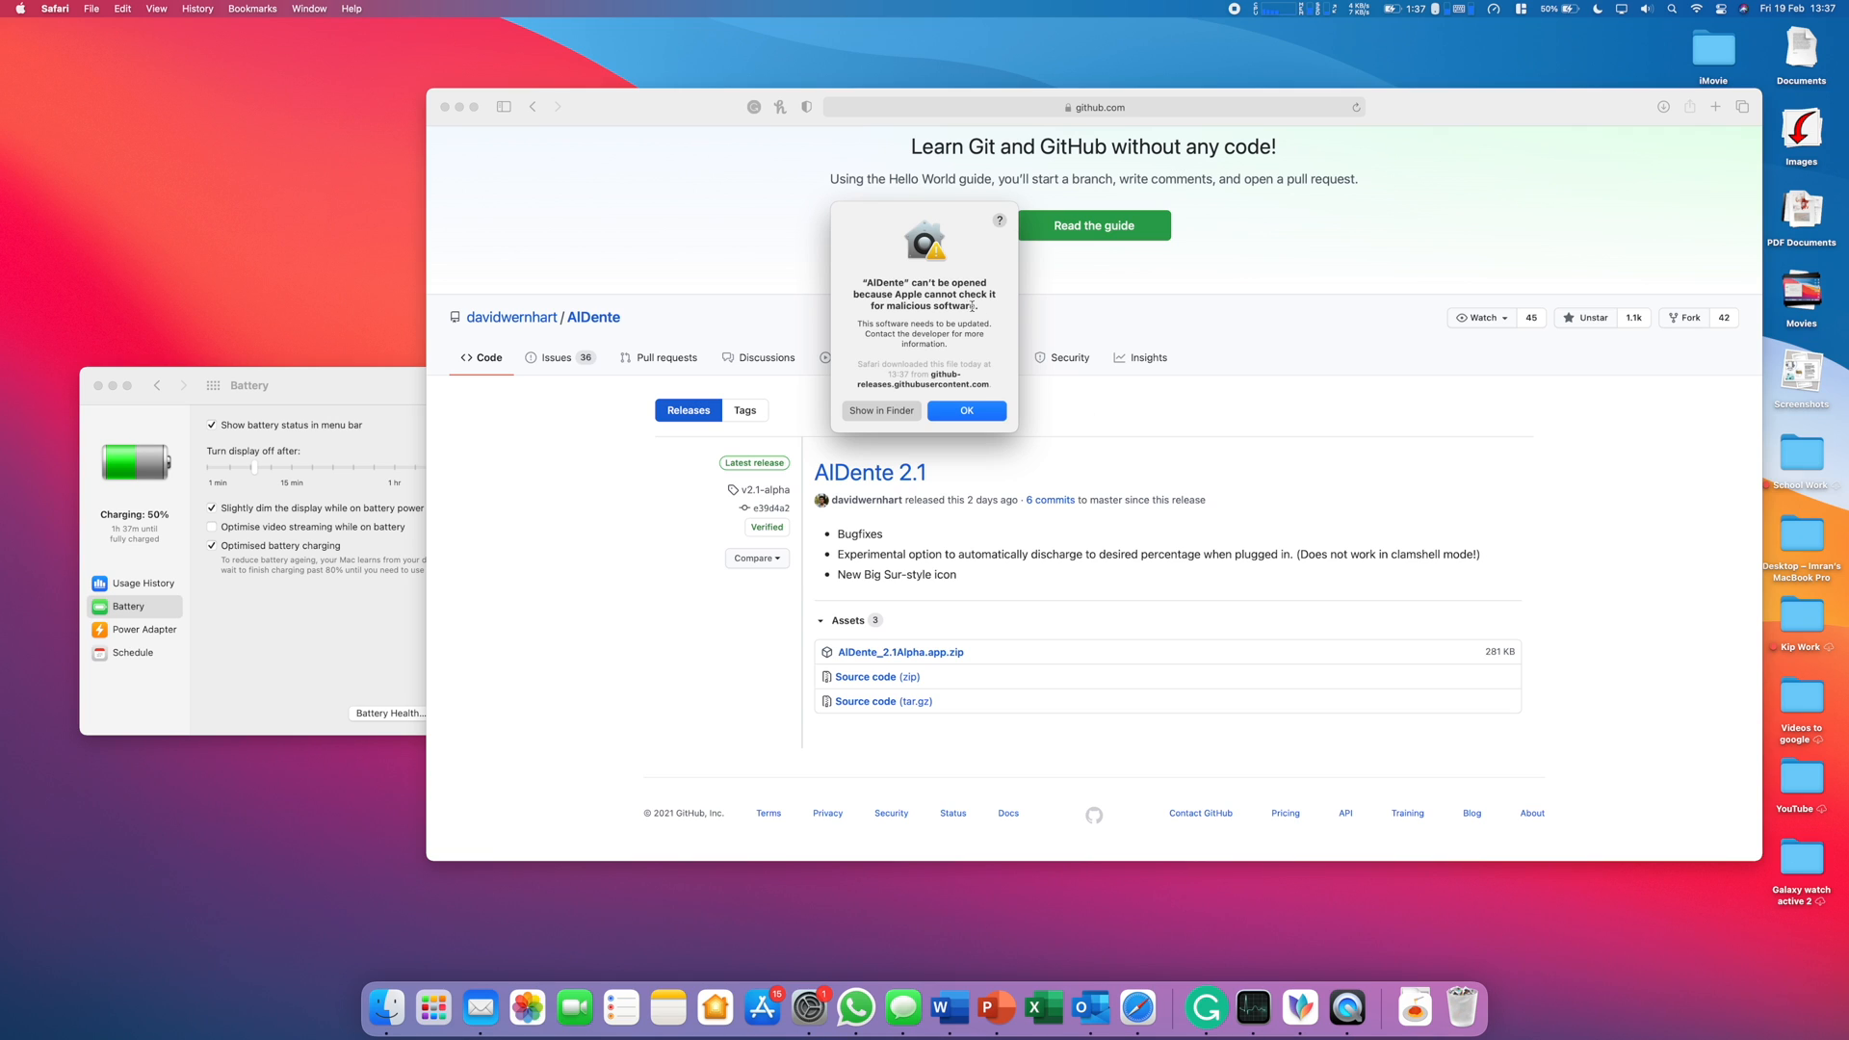
click(881, 411)
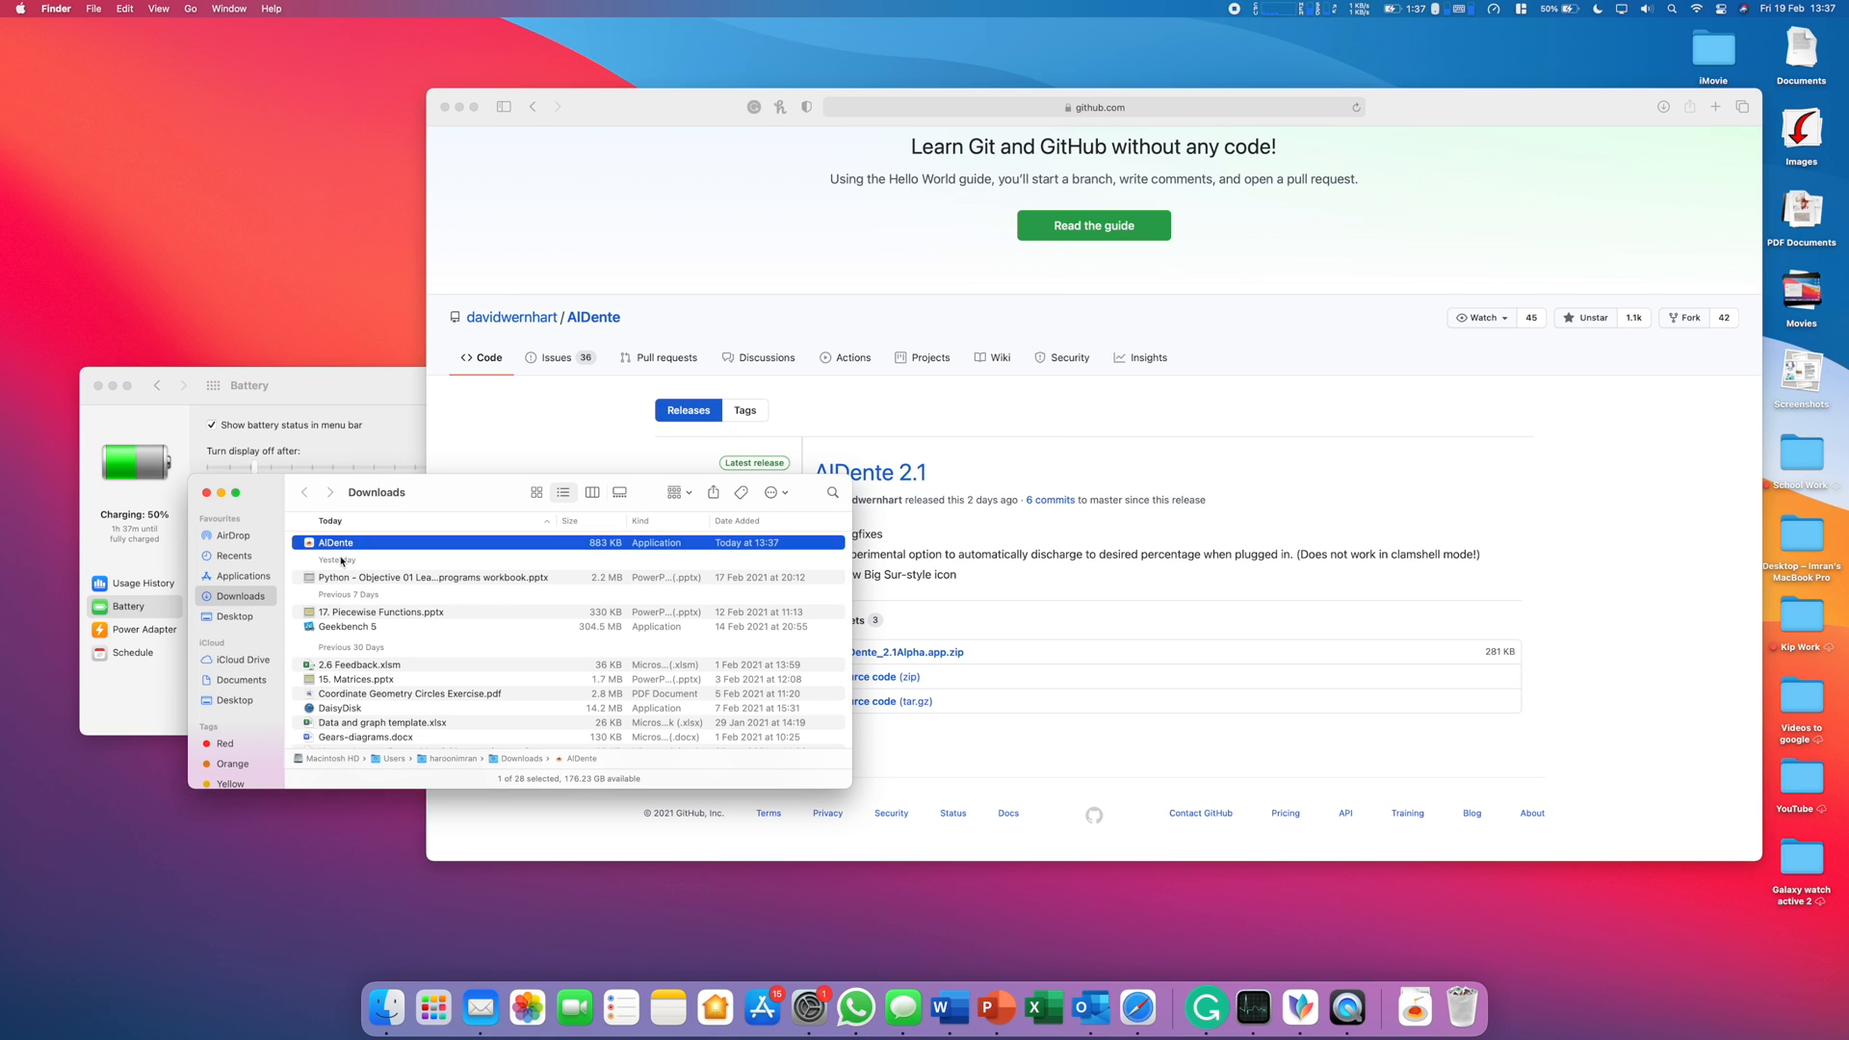
Move AlDente into Applications, replacing the existing copy, and show the Applications folder.
drag(337, 543, 257, 581)
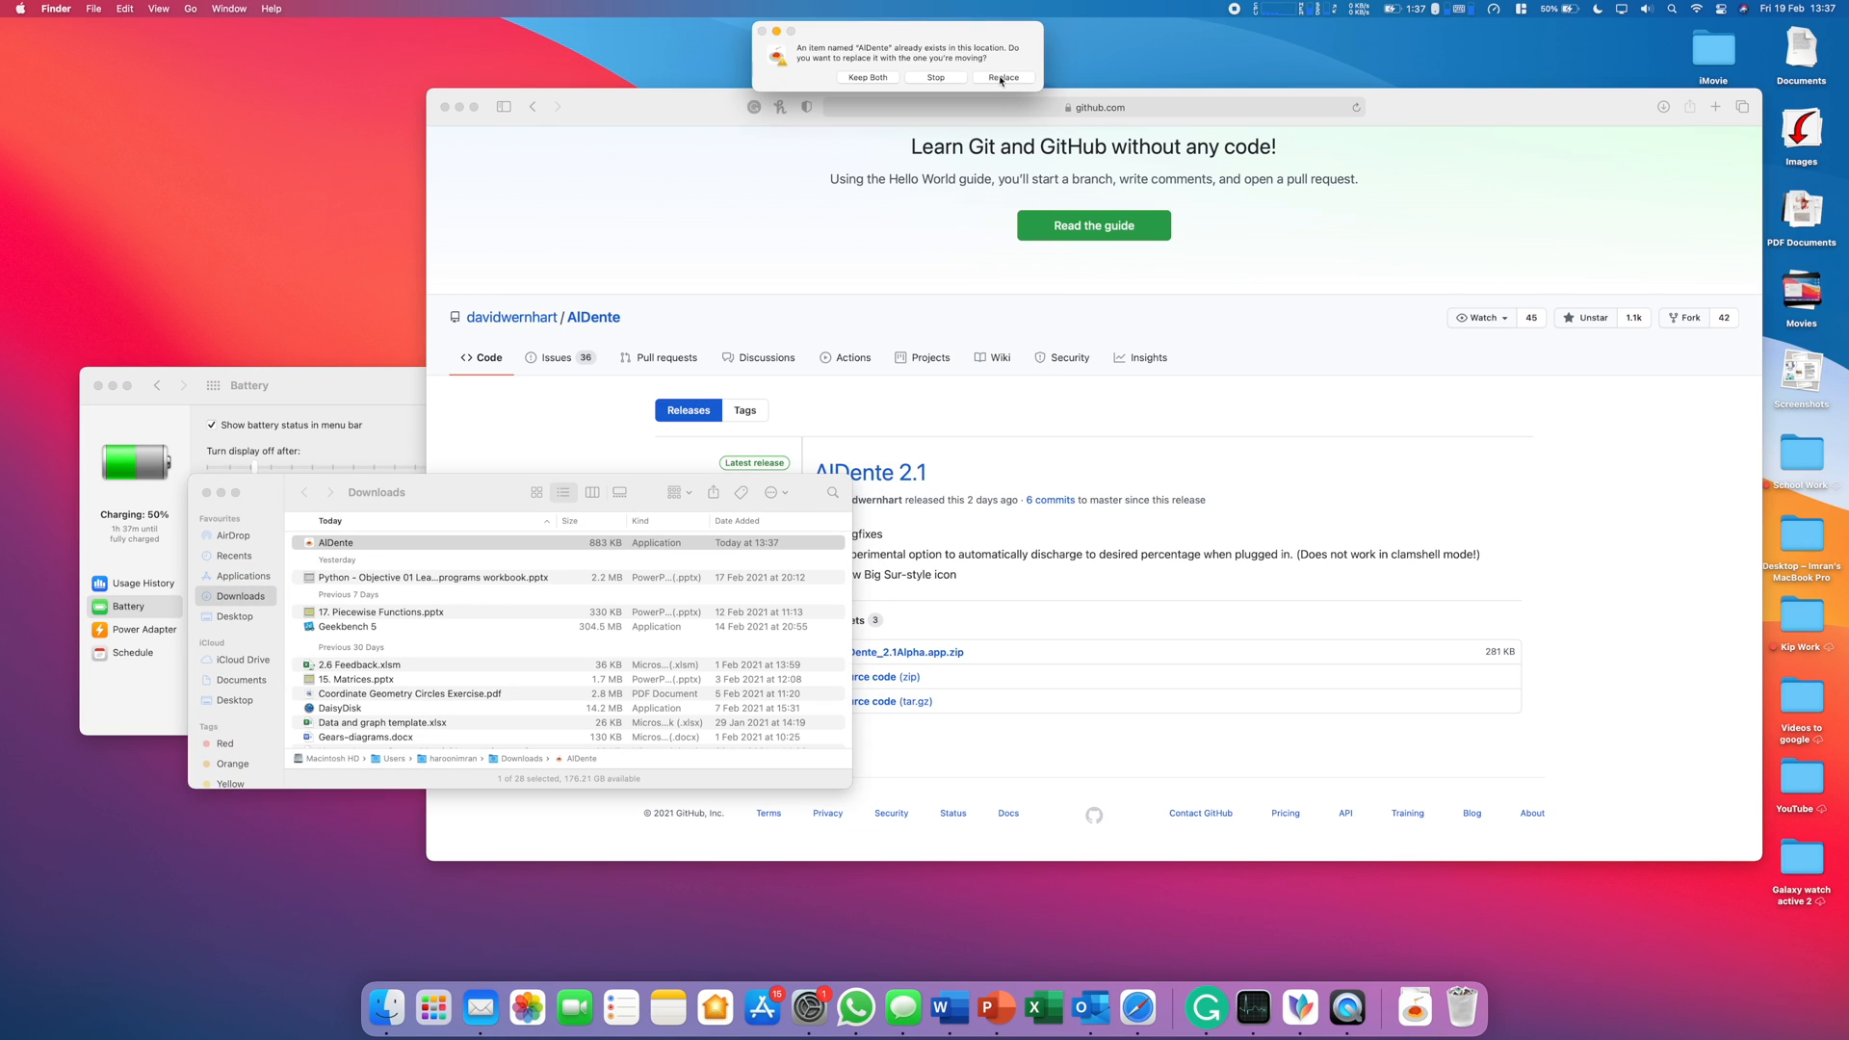
click(1001, 79)
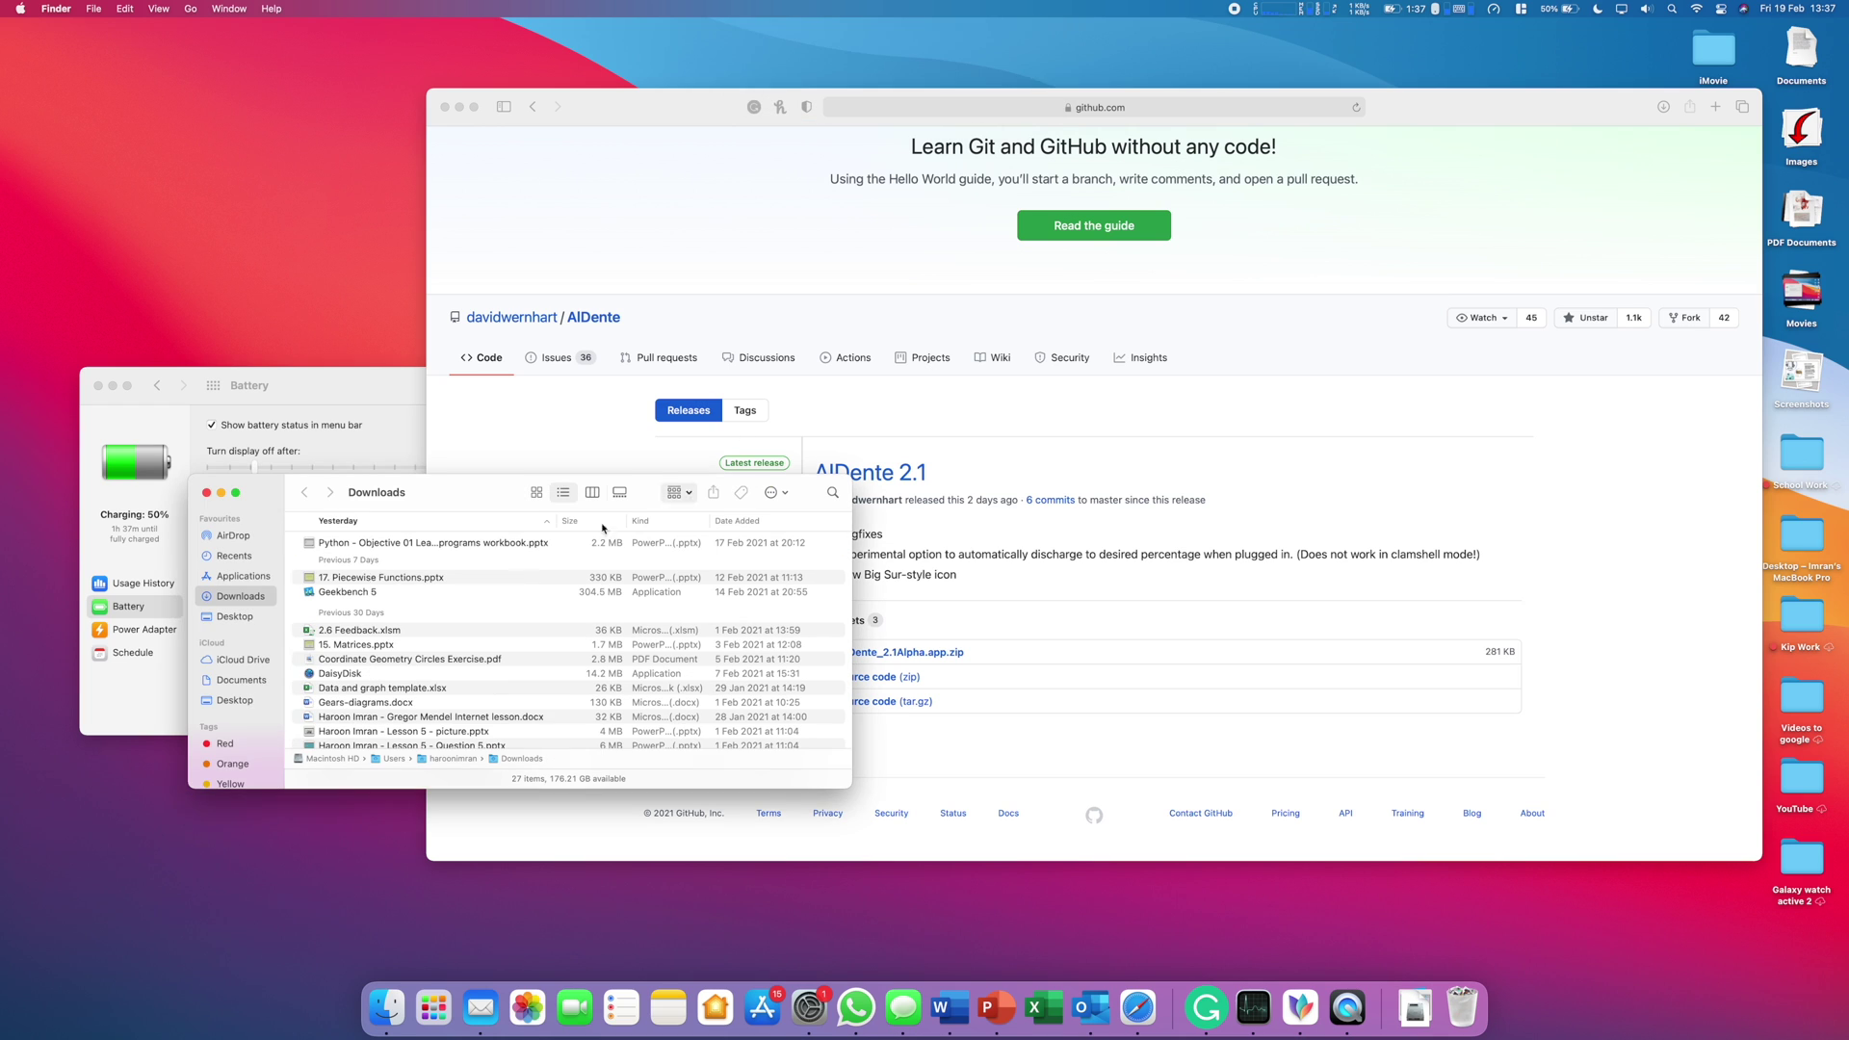
click(243, 574)
scroll(480, 642, down, 3)
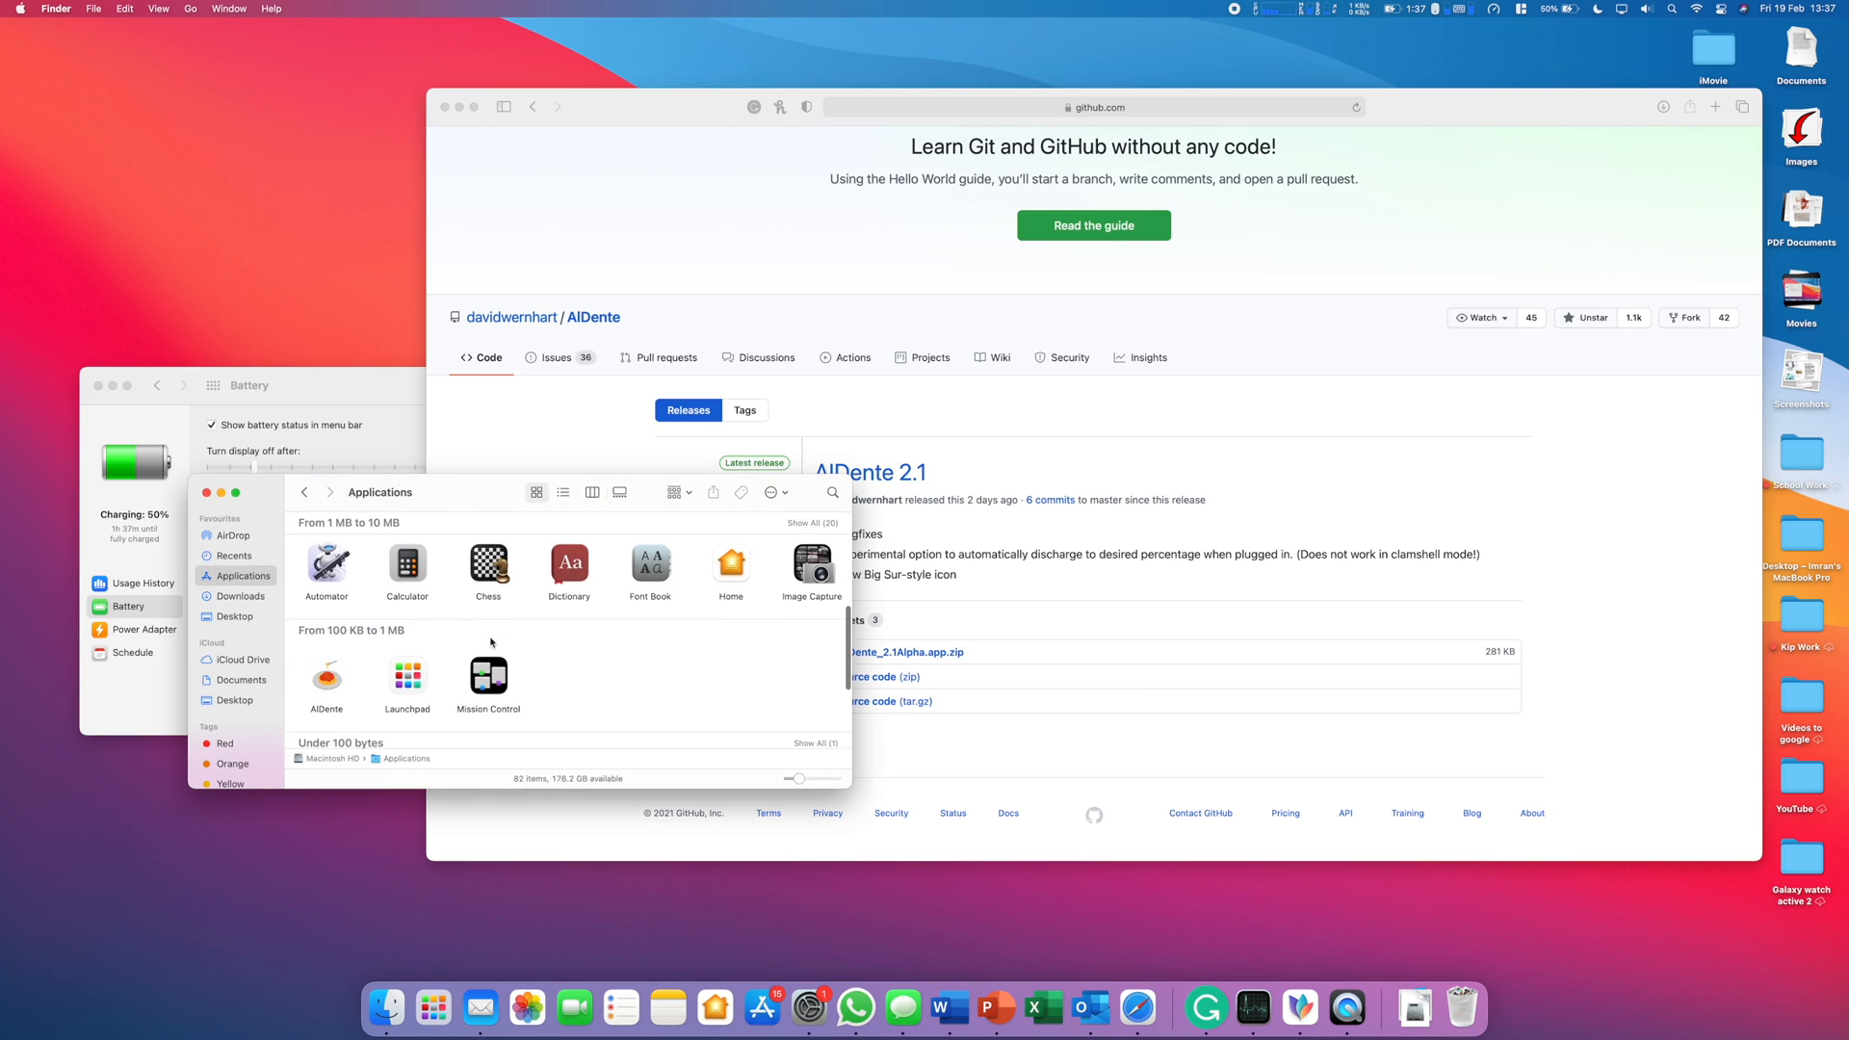
Launch AlDente from Applications past the Gatekeeper warning, then quit Safari.
right_click(333, 669)
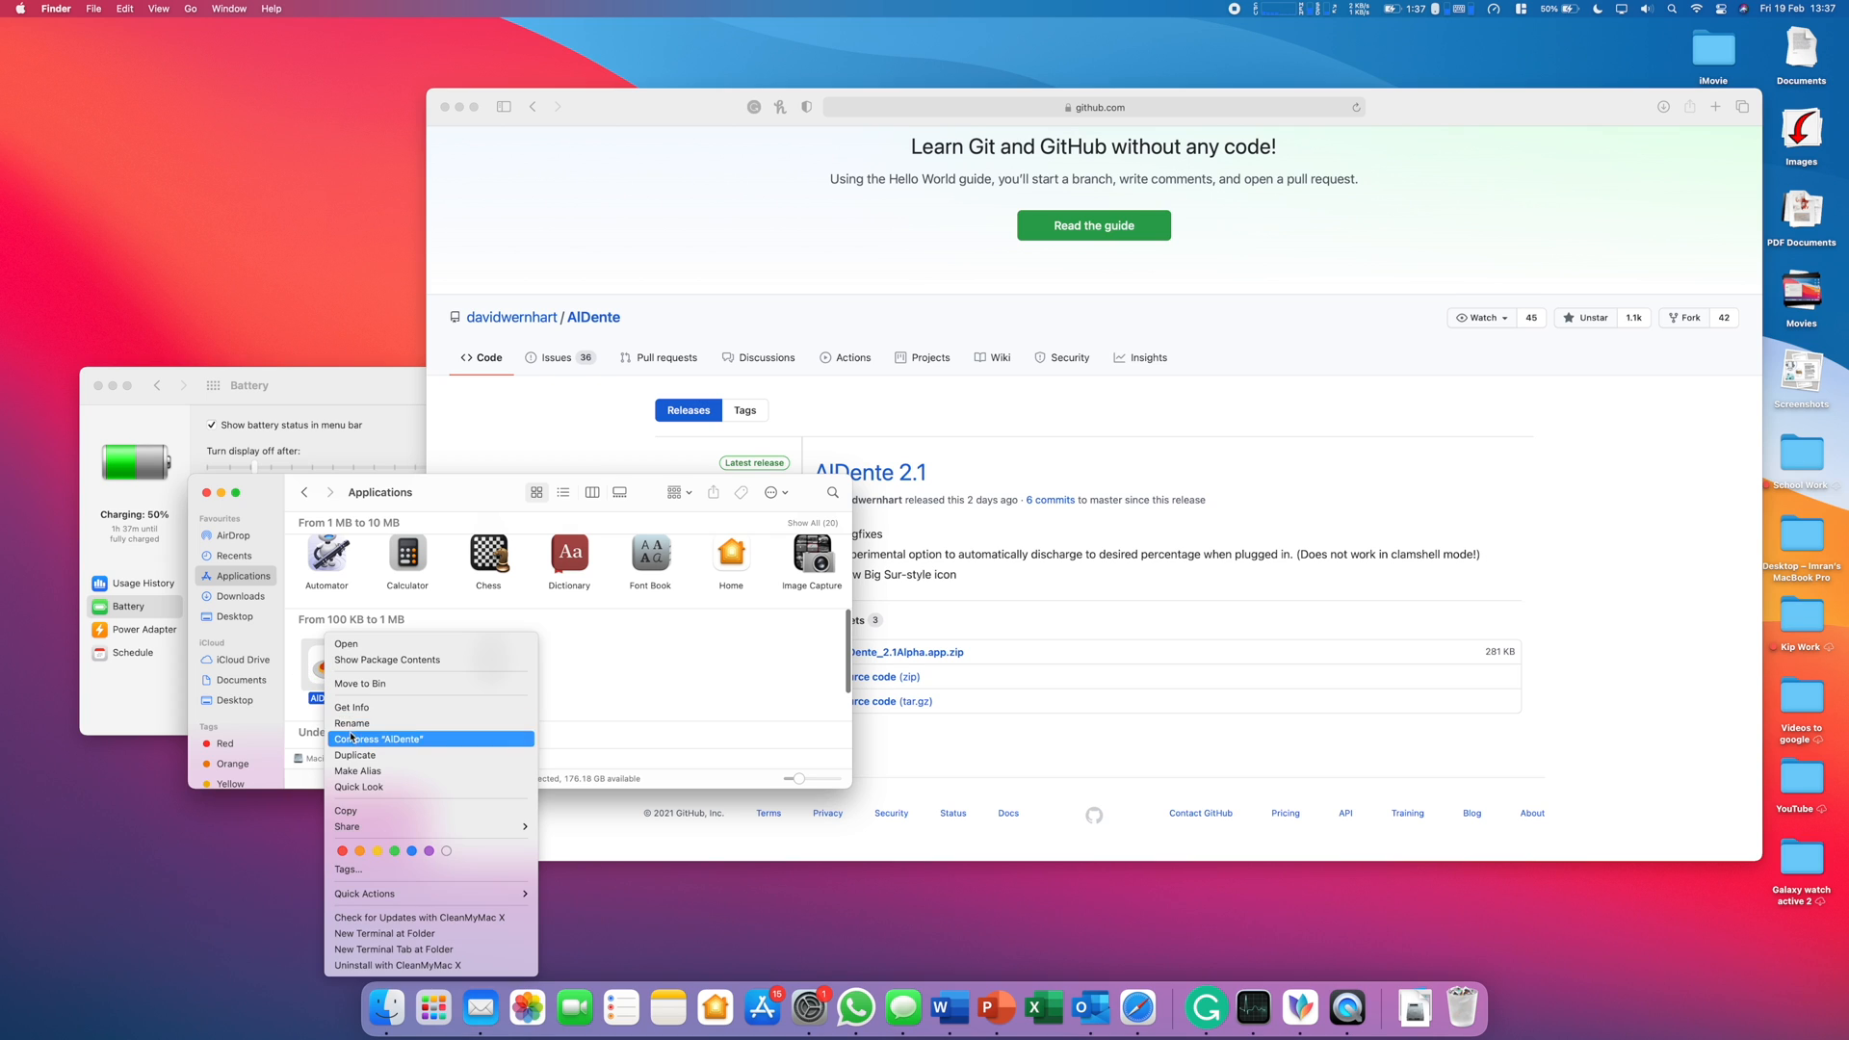
click(366, 649)
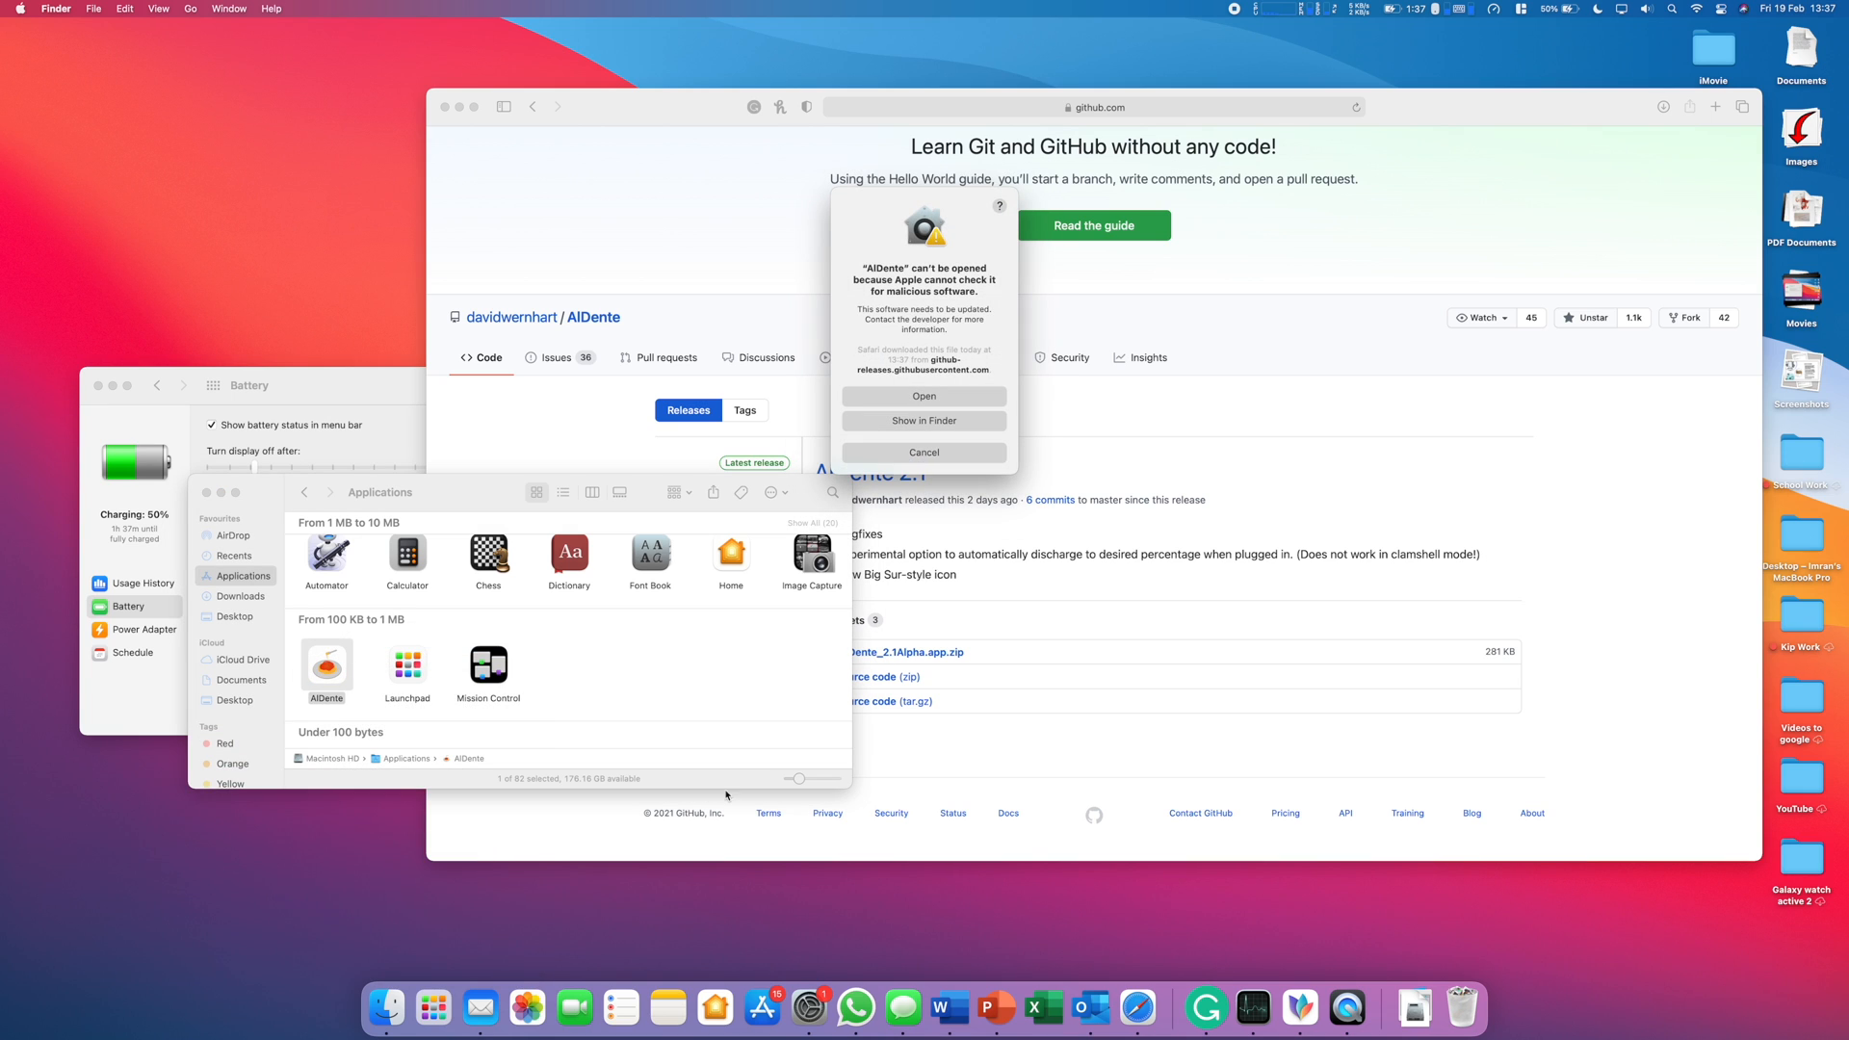
click(924, 453)
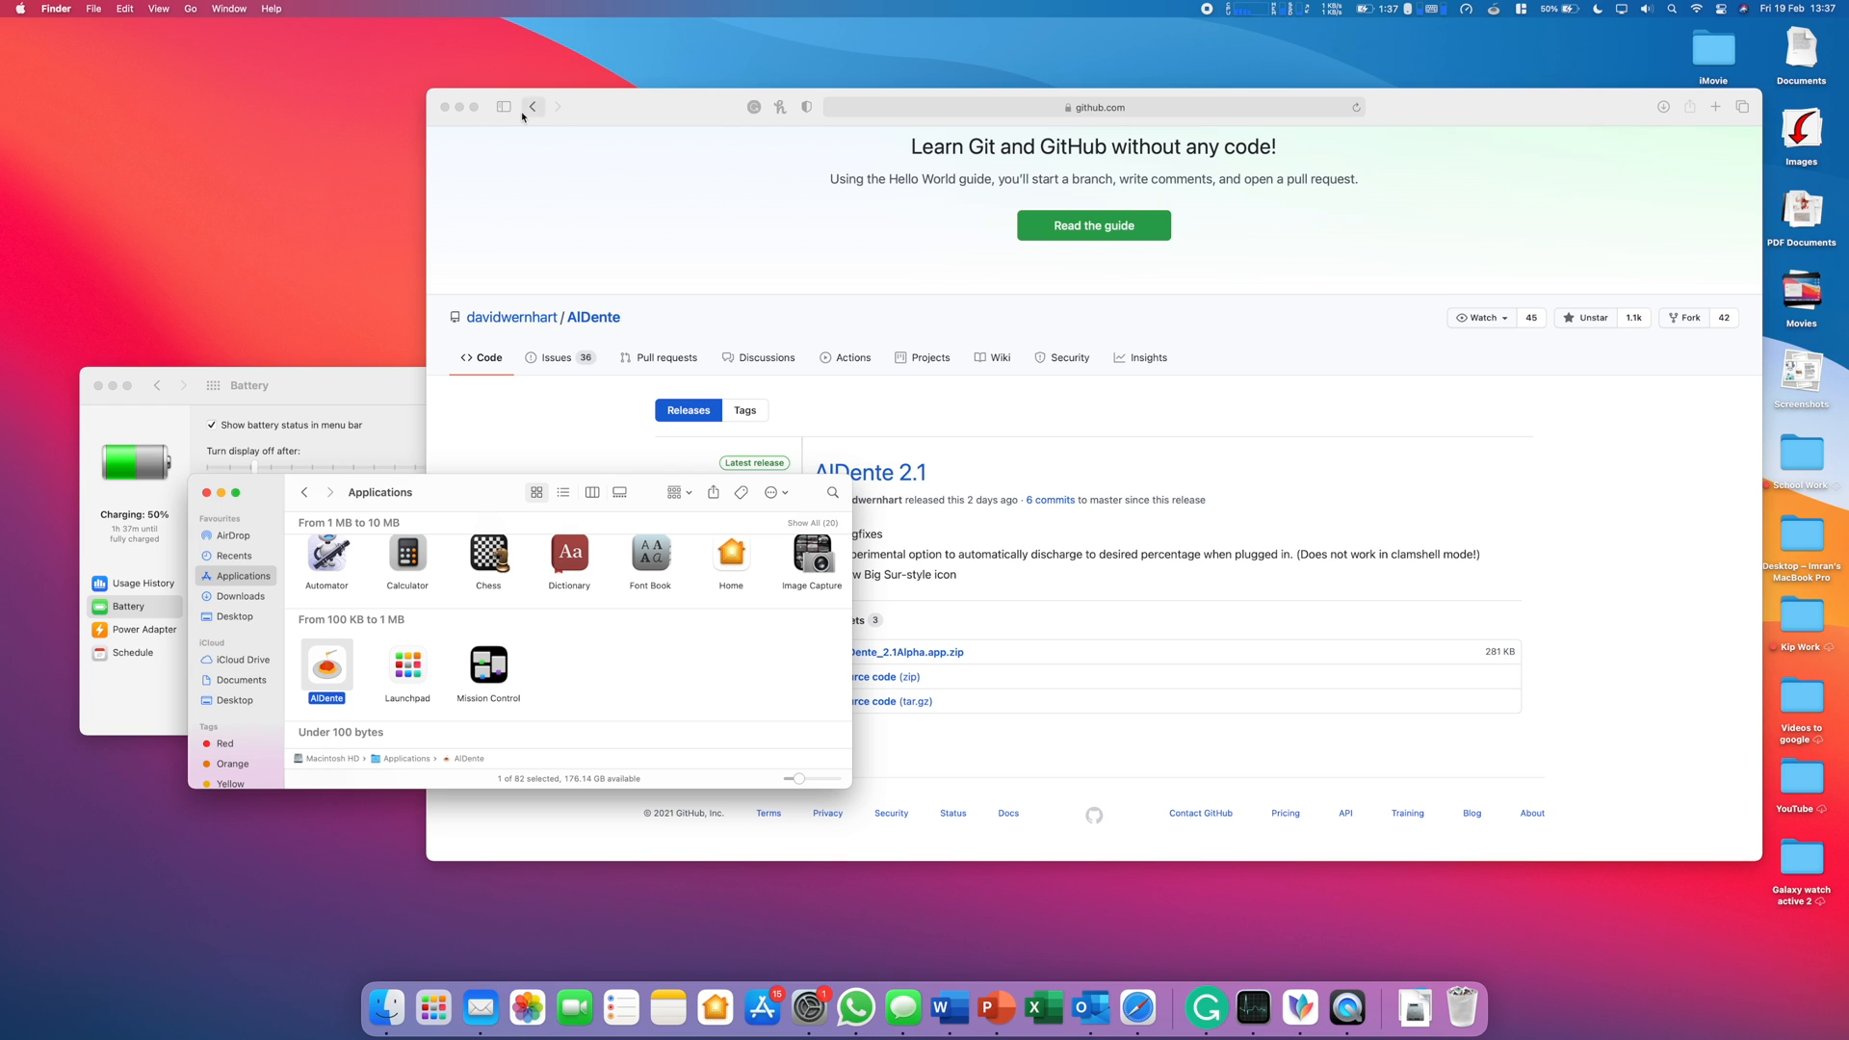
key(super+q)
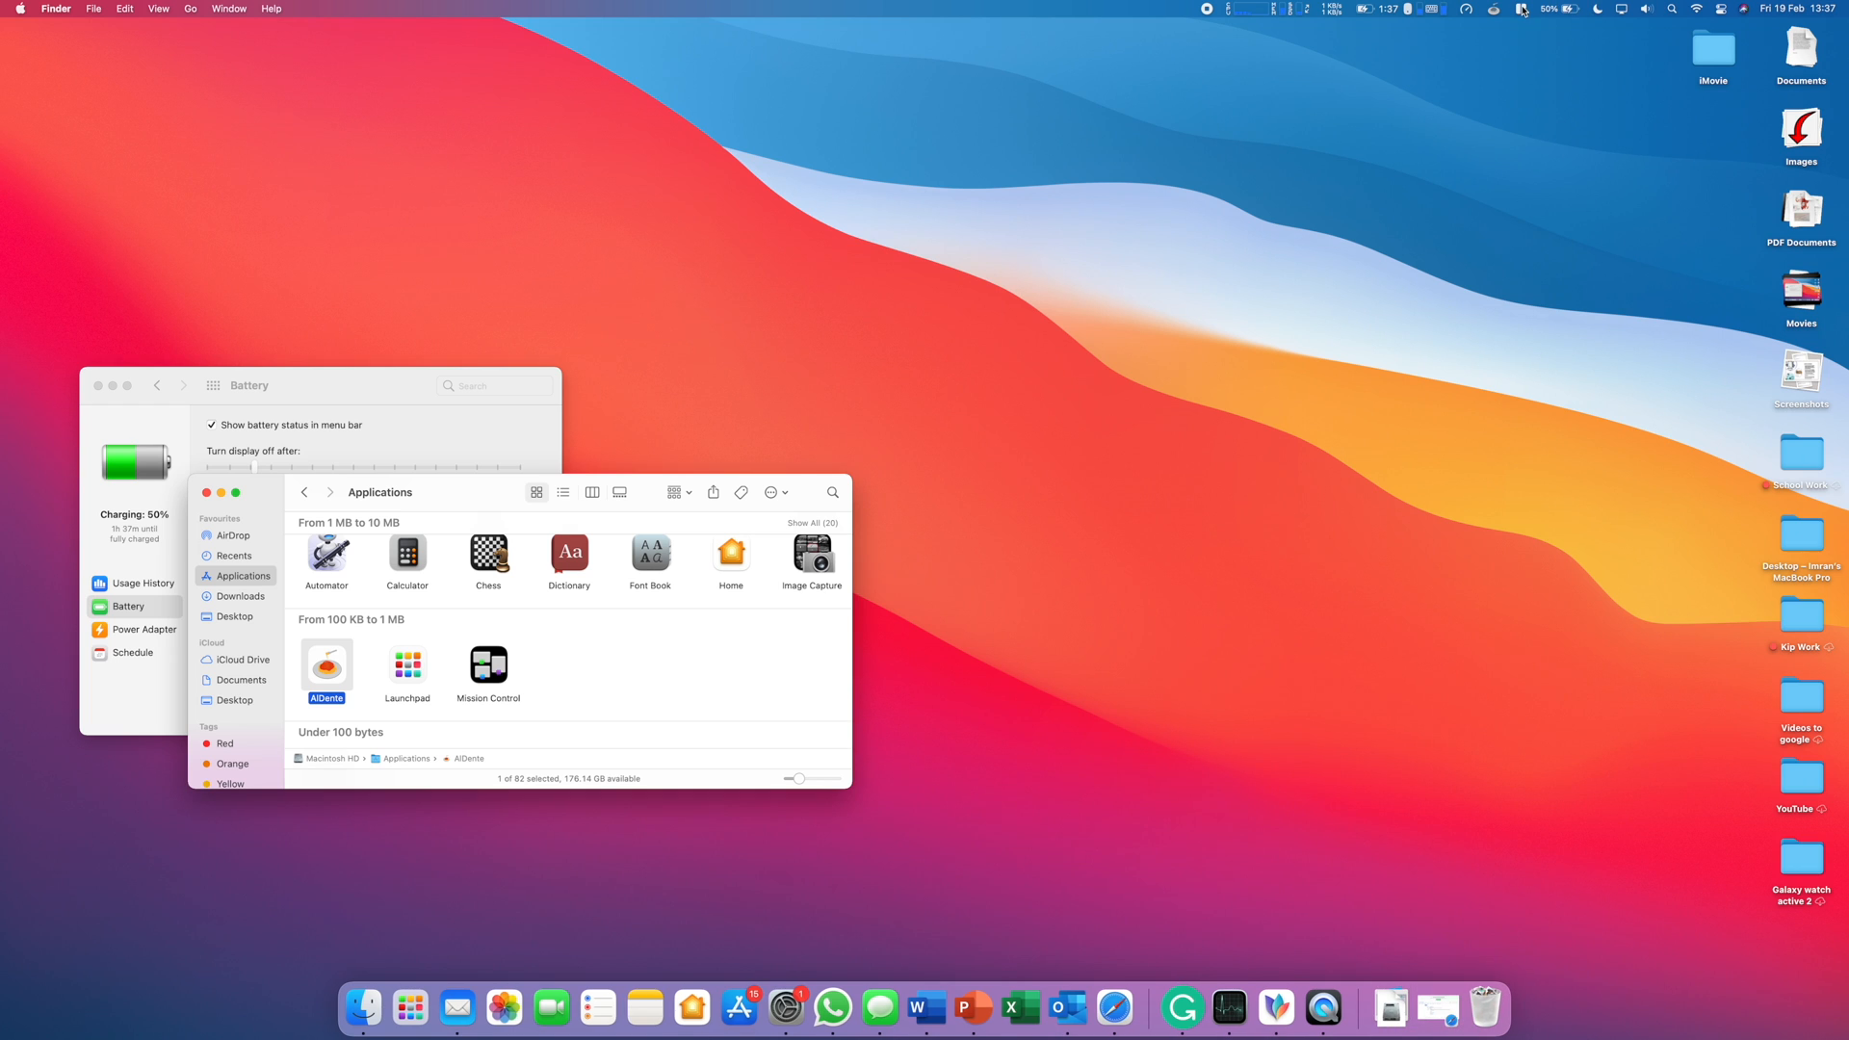
Move AlDente's Max. Battery Charge slider through 50 and 80 up to 100, then expand its settings.
click(1492, 10)
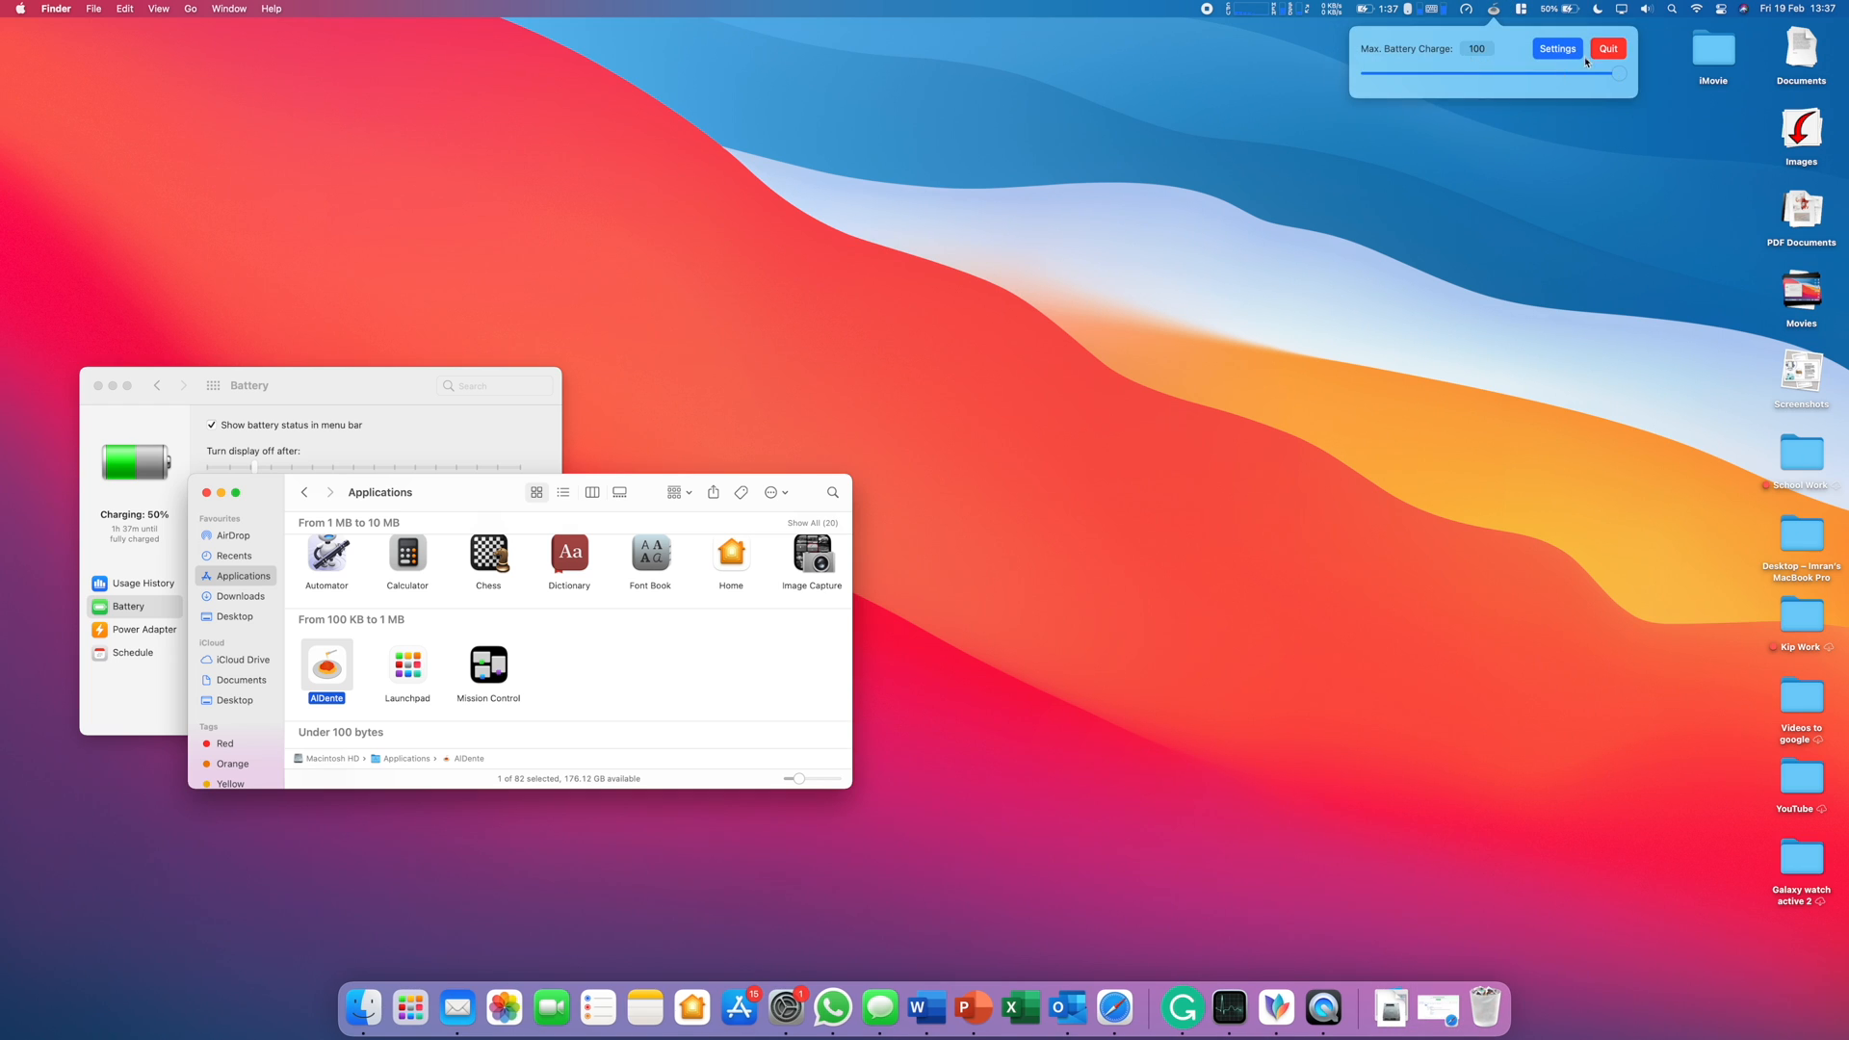
mouse_move(1604, 77)
mouse_down()
mouse_move(1498, 78)
mouse_move(1623, 72)
mouse_up()
drag(1619, 74, 1465, 80)
drag(1464, 80, 1559, 80)
drag(1558, 81, 1624, 83)
click(1557, 50)
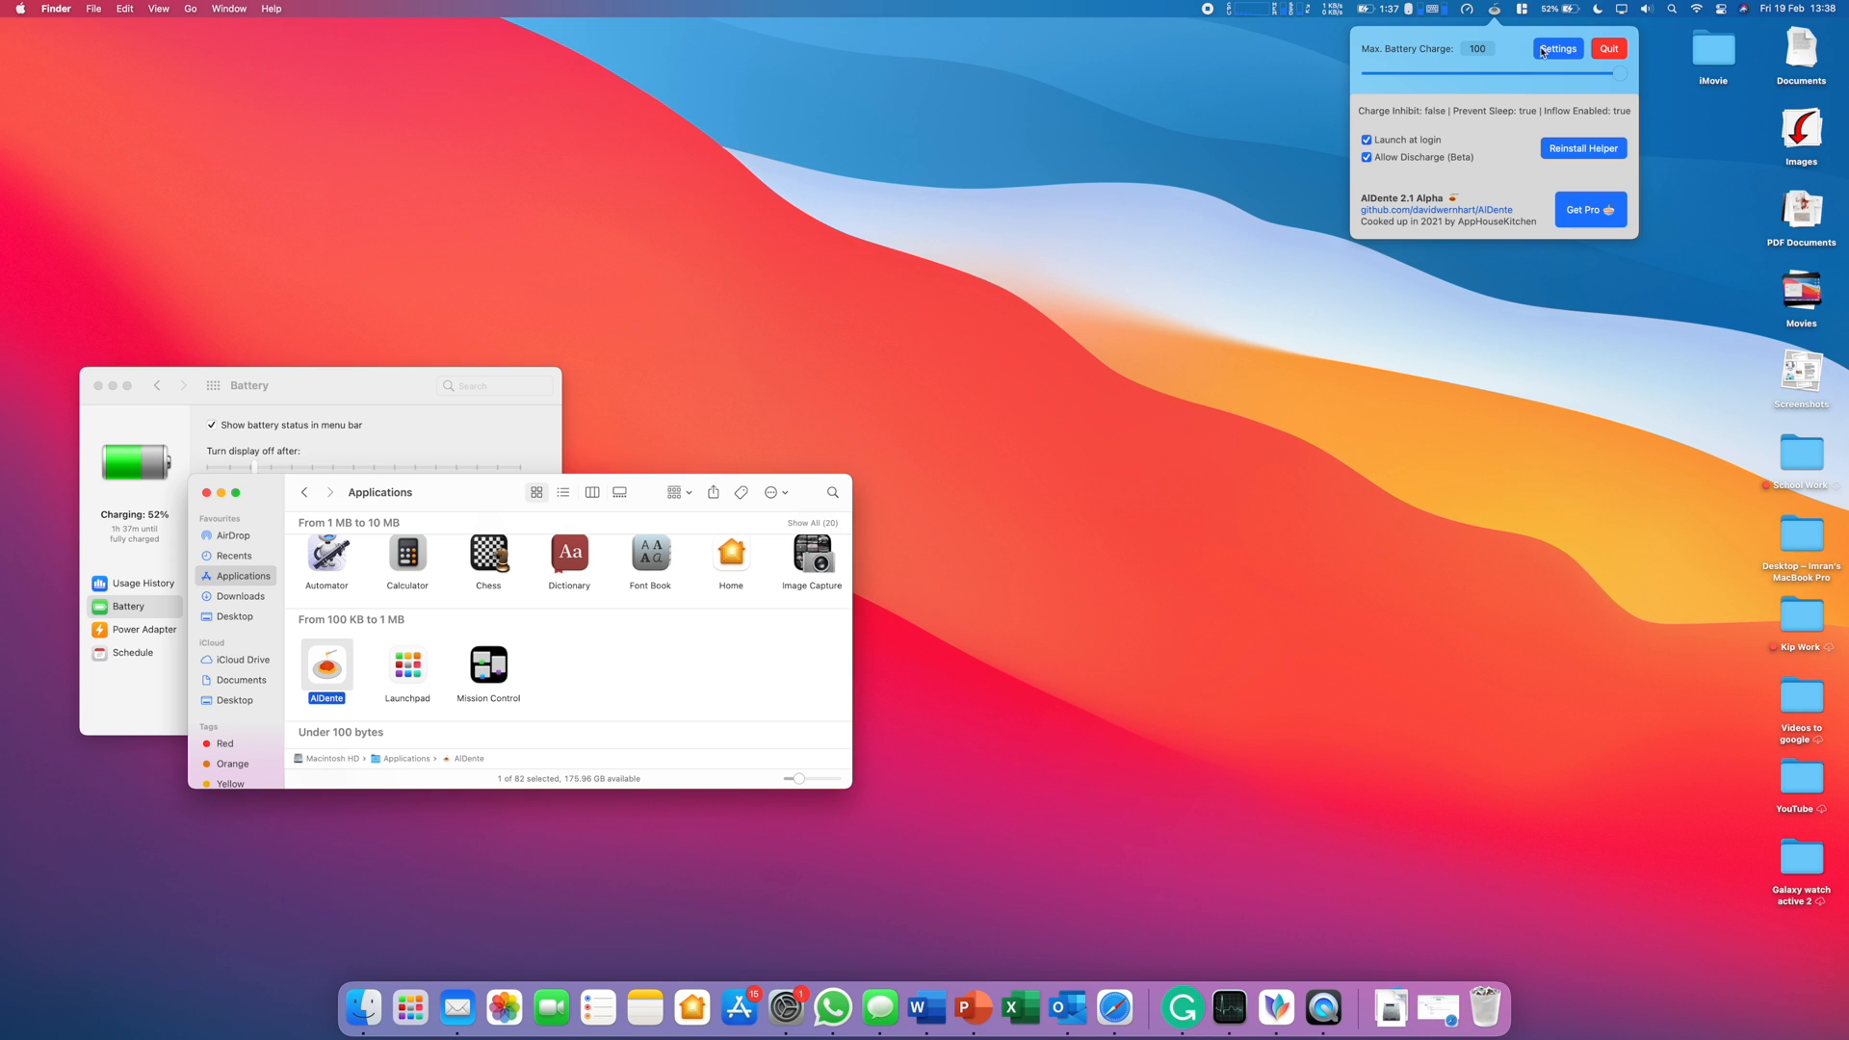
Lower AlDente's maximum battery charge to 45 and check the battery menu status.
click(1559, 10)
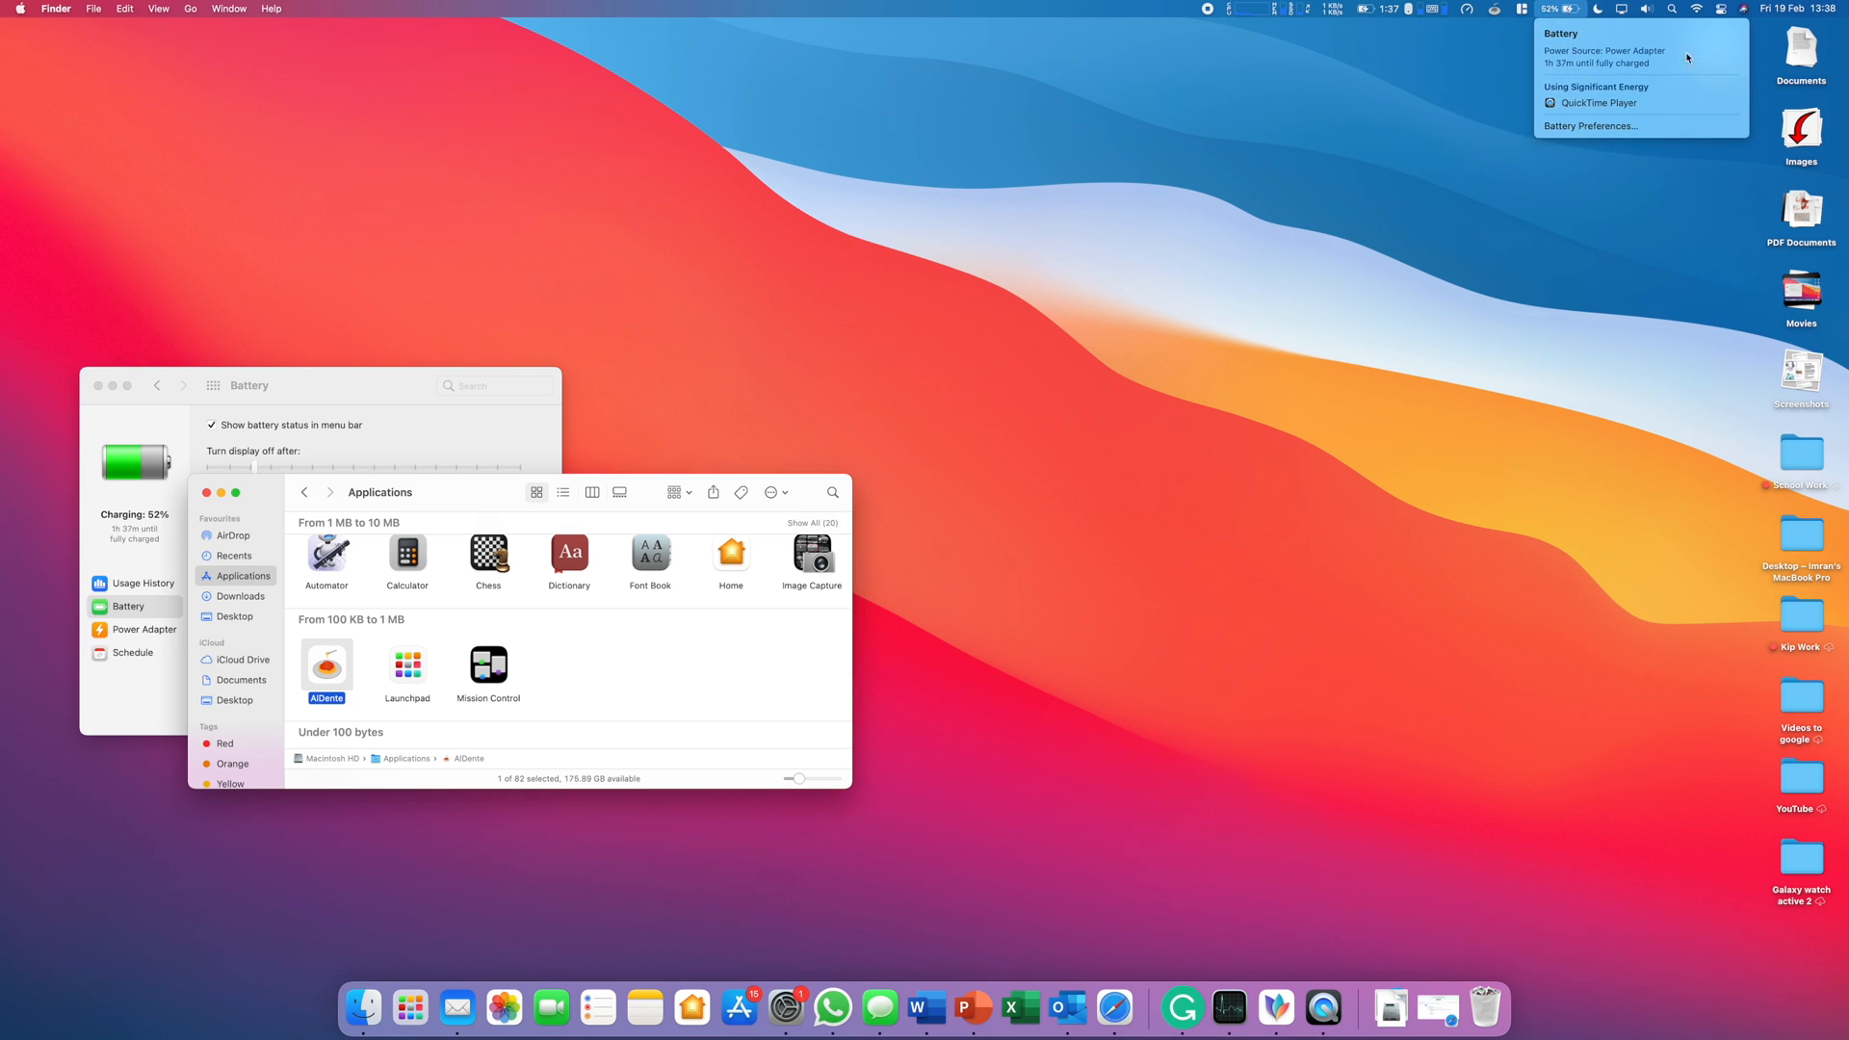
click(1495, 8)
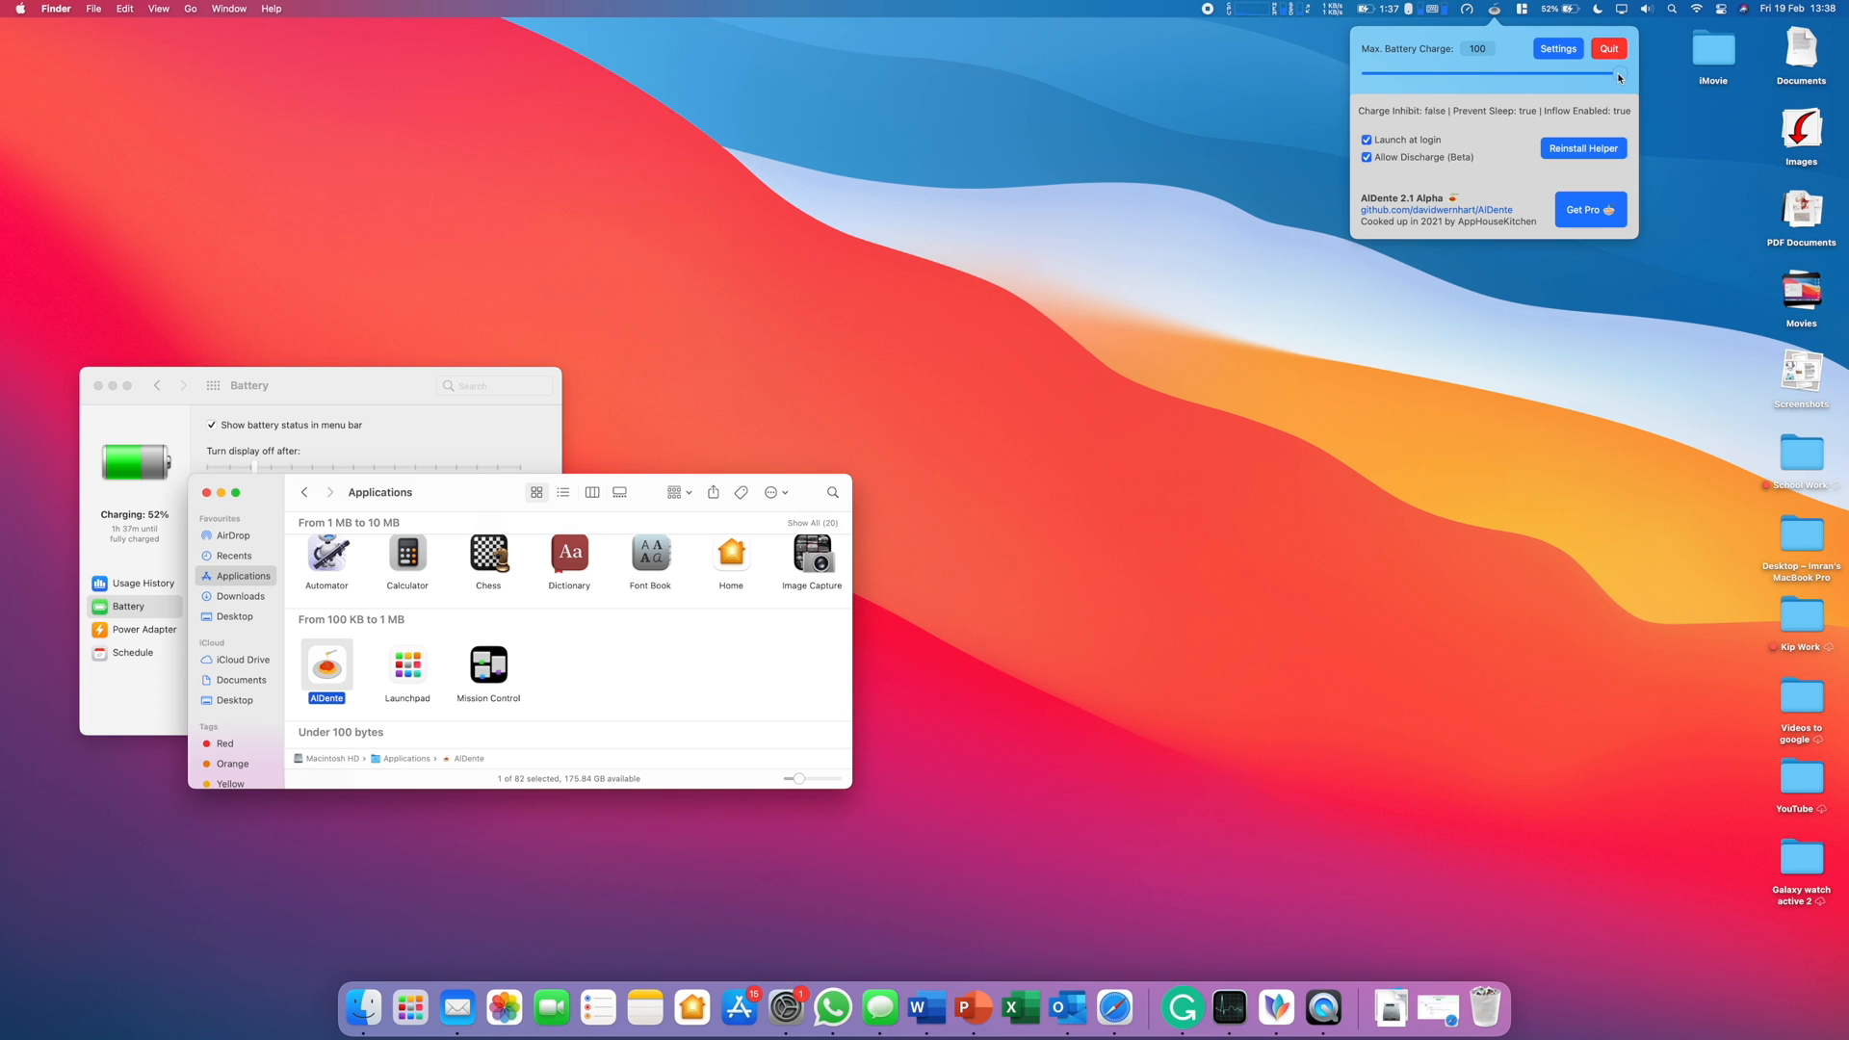
drag(1615, 75, 1447, 73)
click(1557, 9)
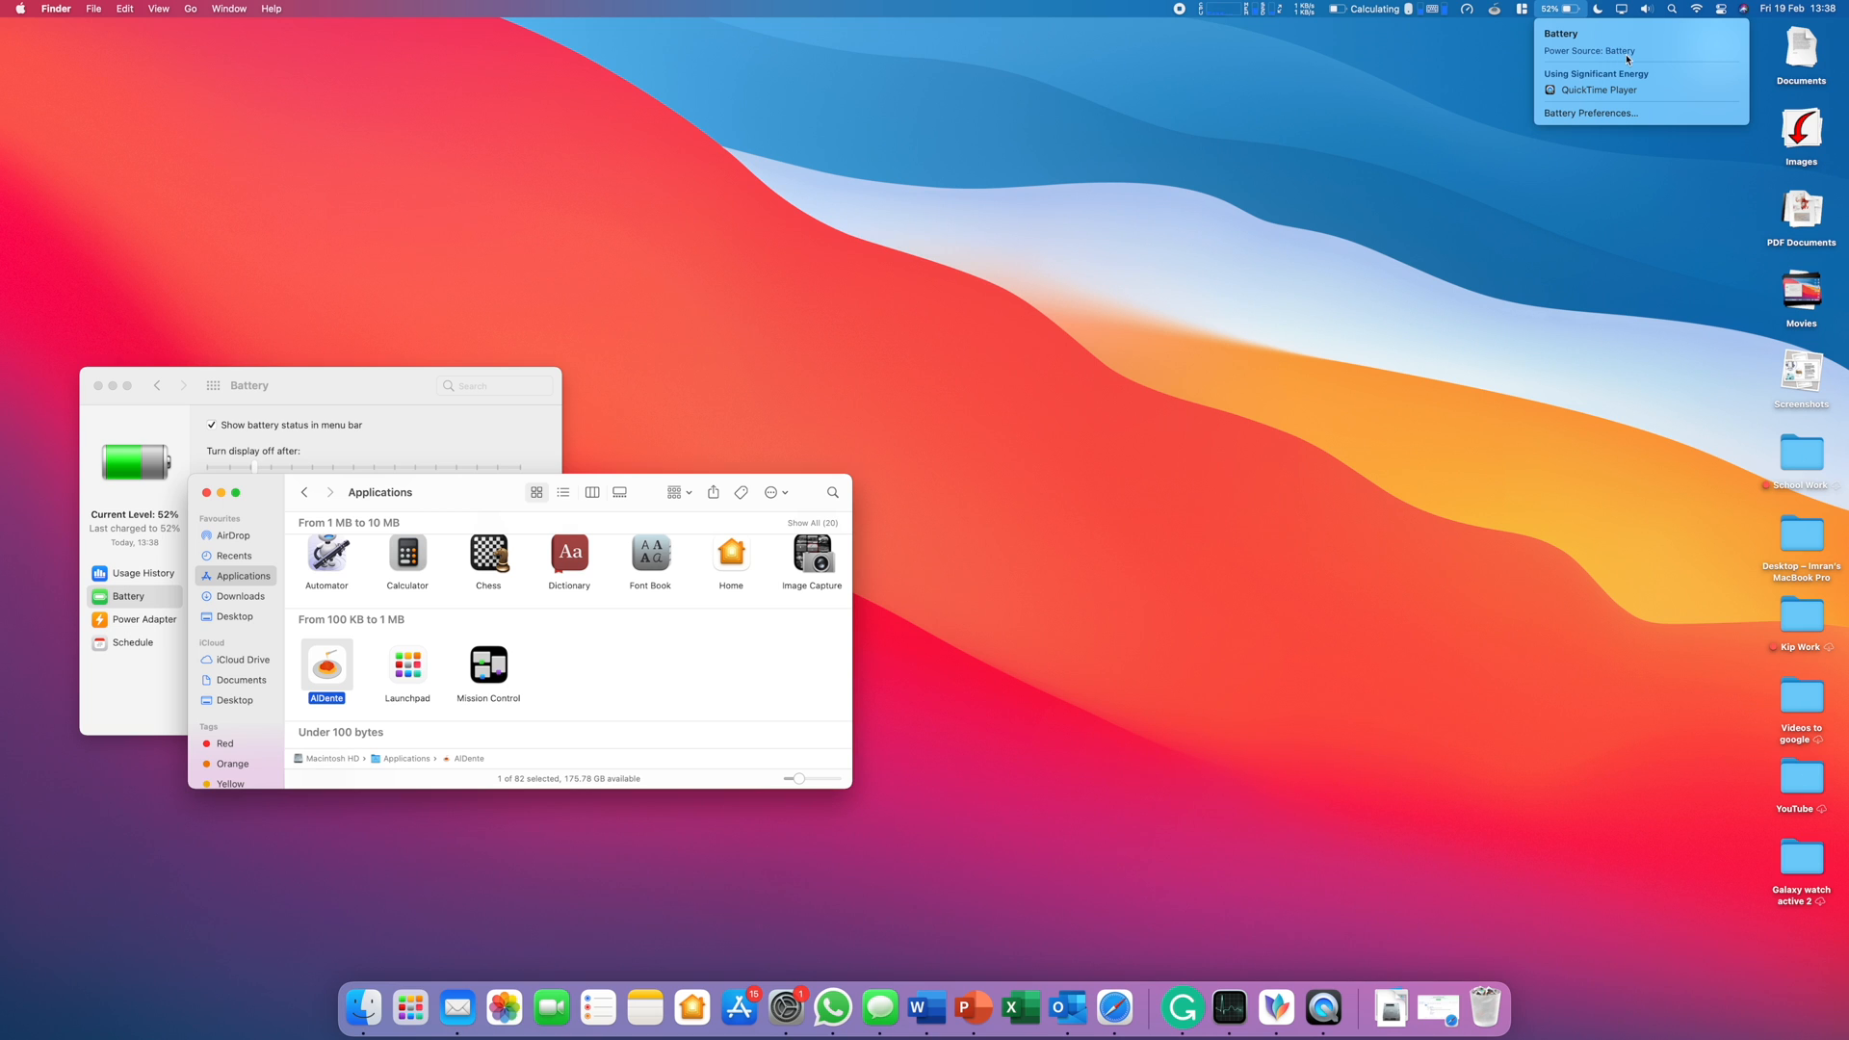
Turn off Allow Discharge (Beta) and confirm the battery reports Not Charging.
click(1495, 8)
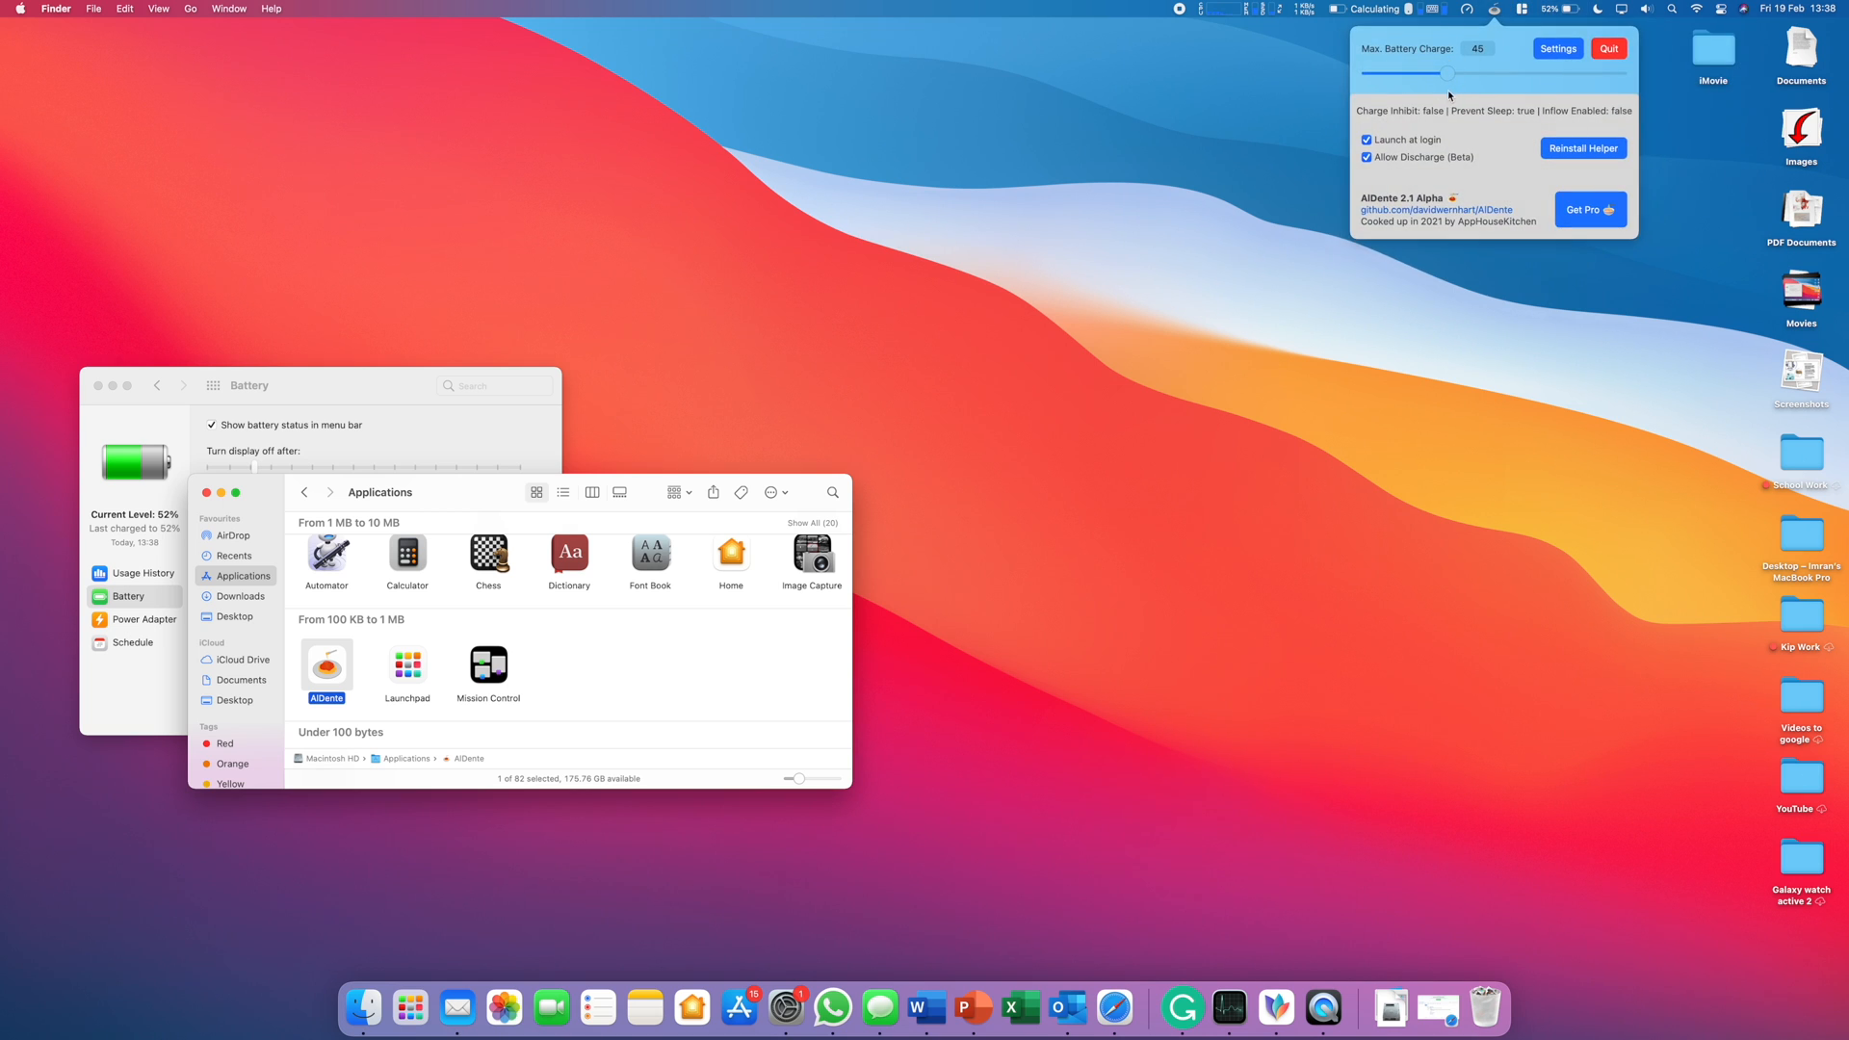
click(1366, 156)
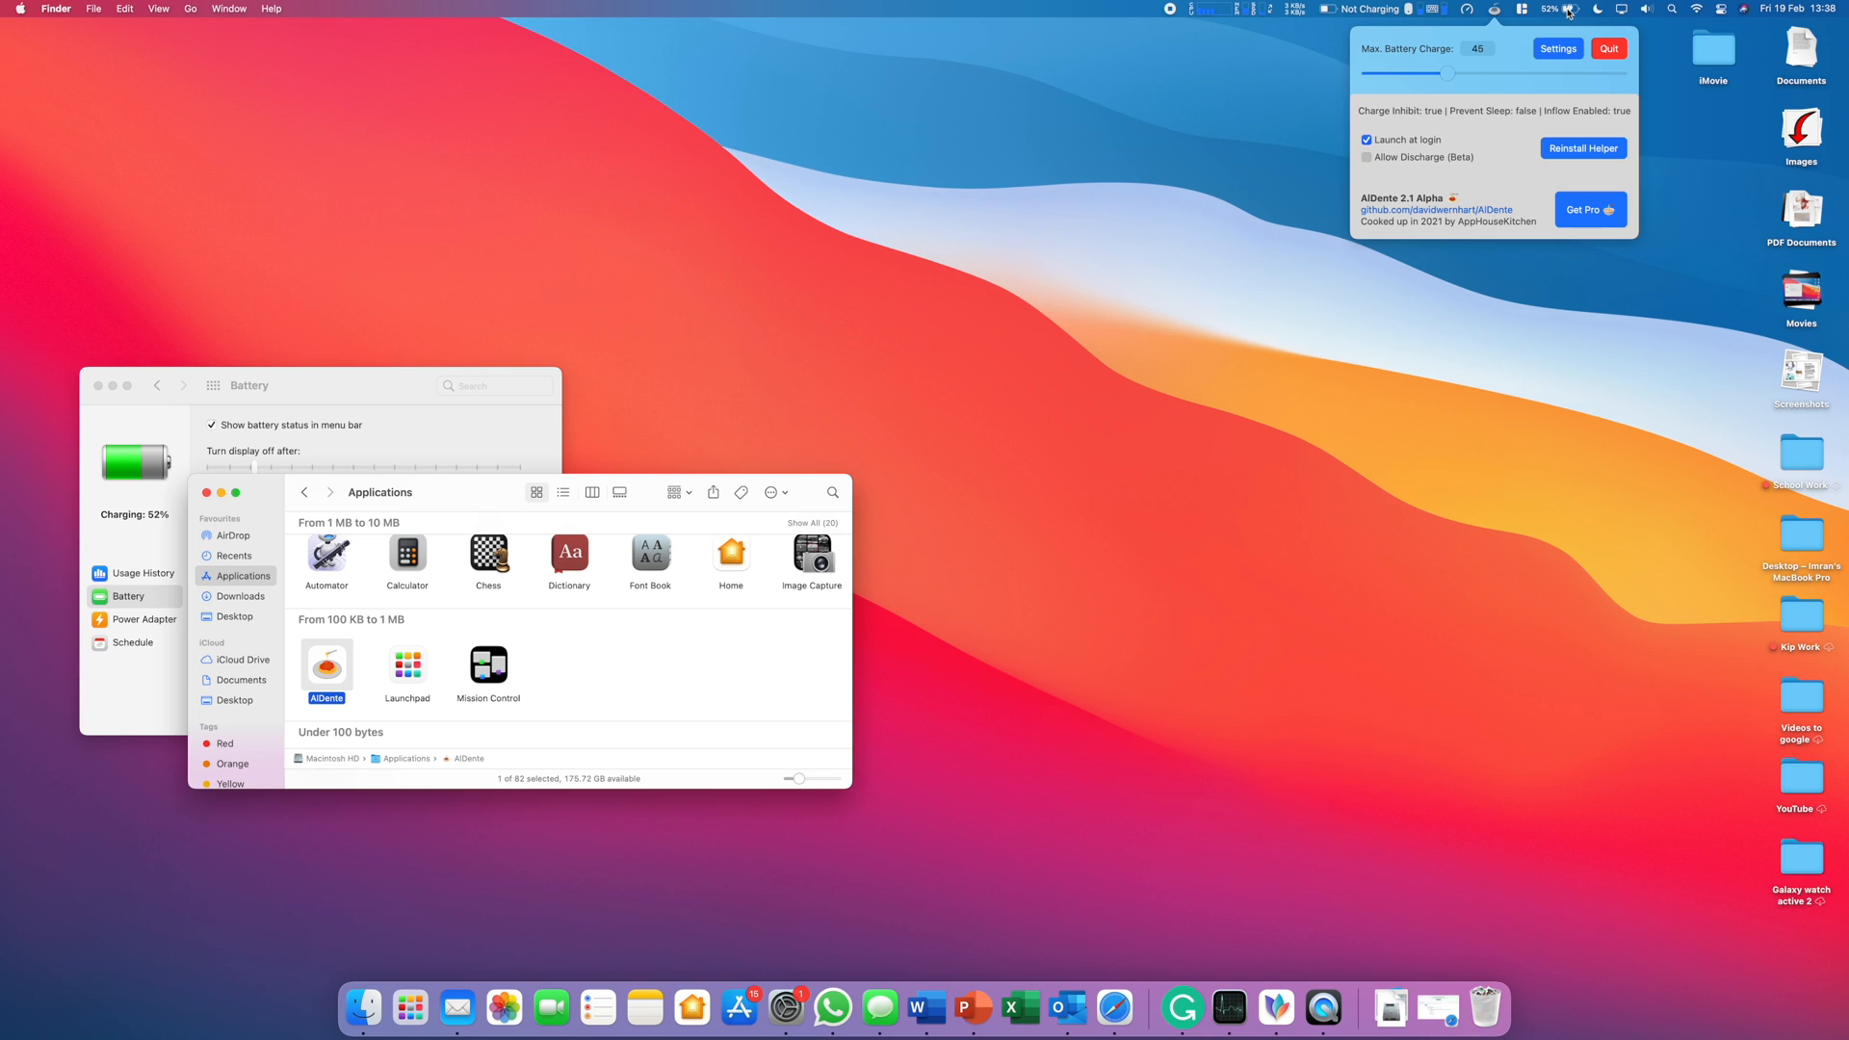
click(1567, 12)
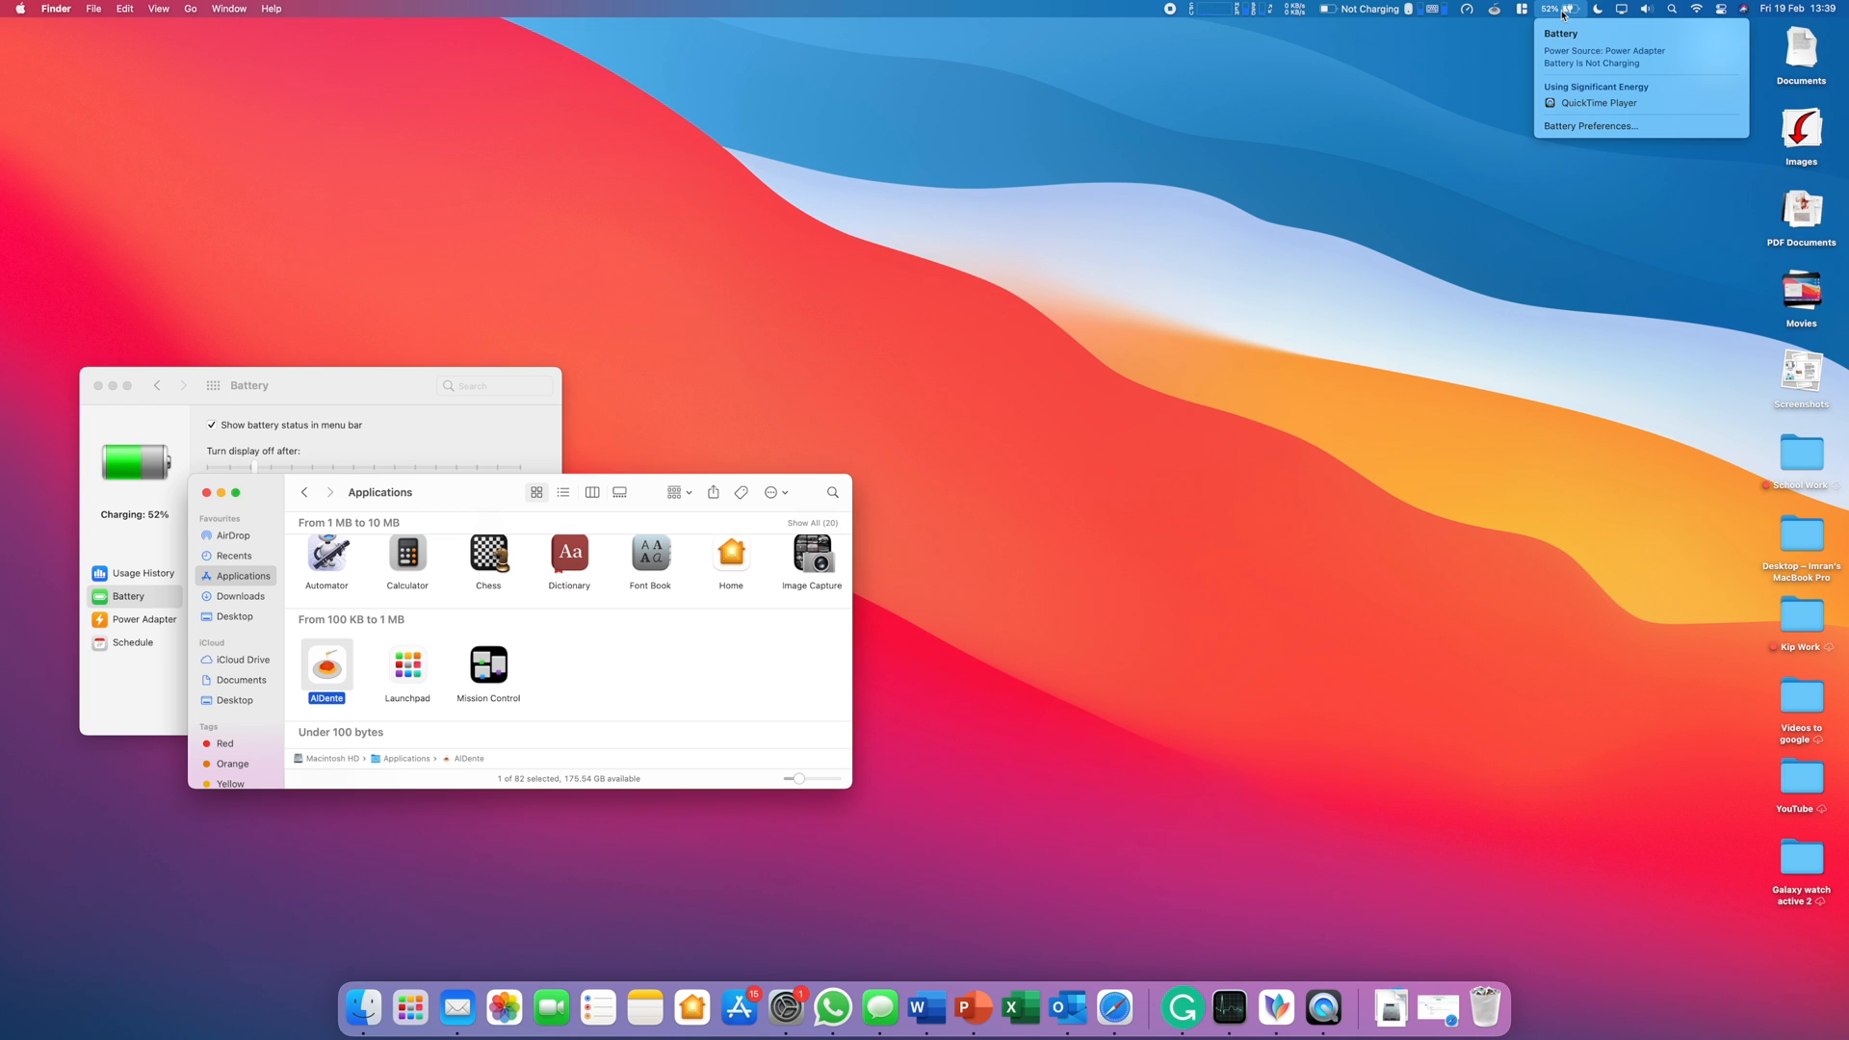
Drop the maximum charge limit to 20, raise it back to 100, and check the battery status.
click(1495, 9)
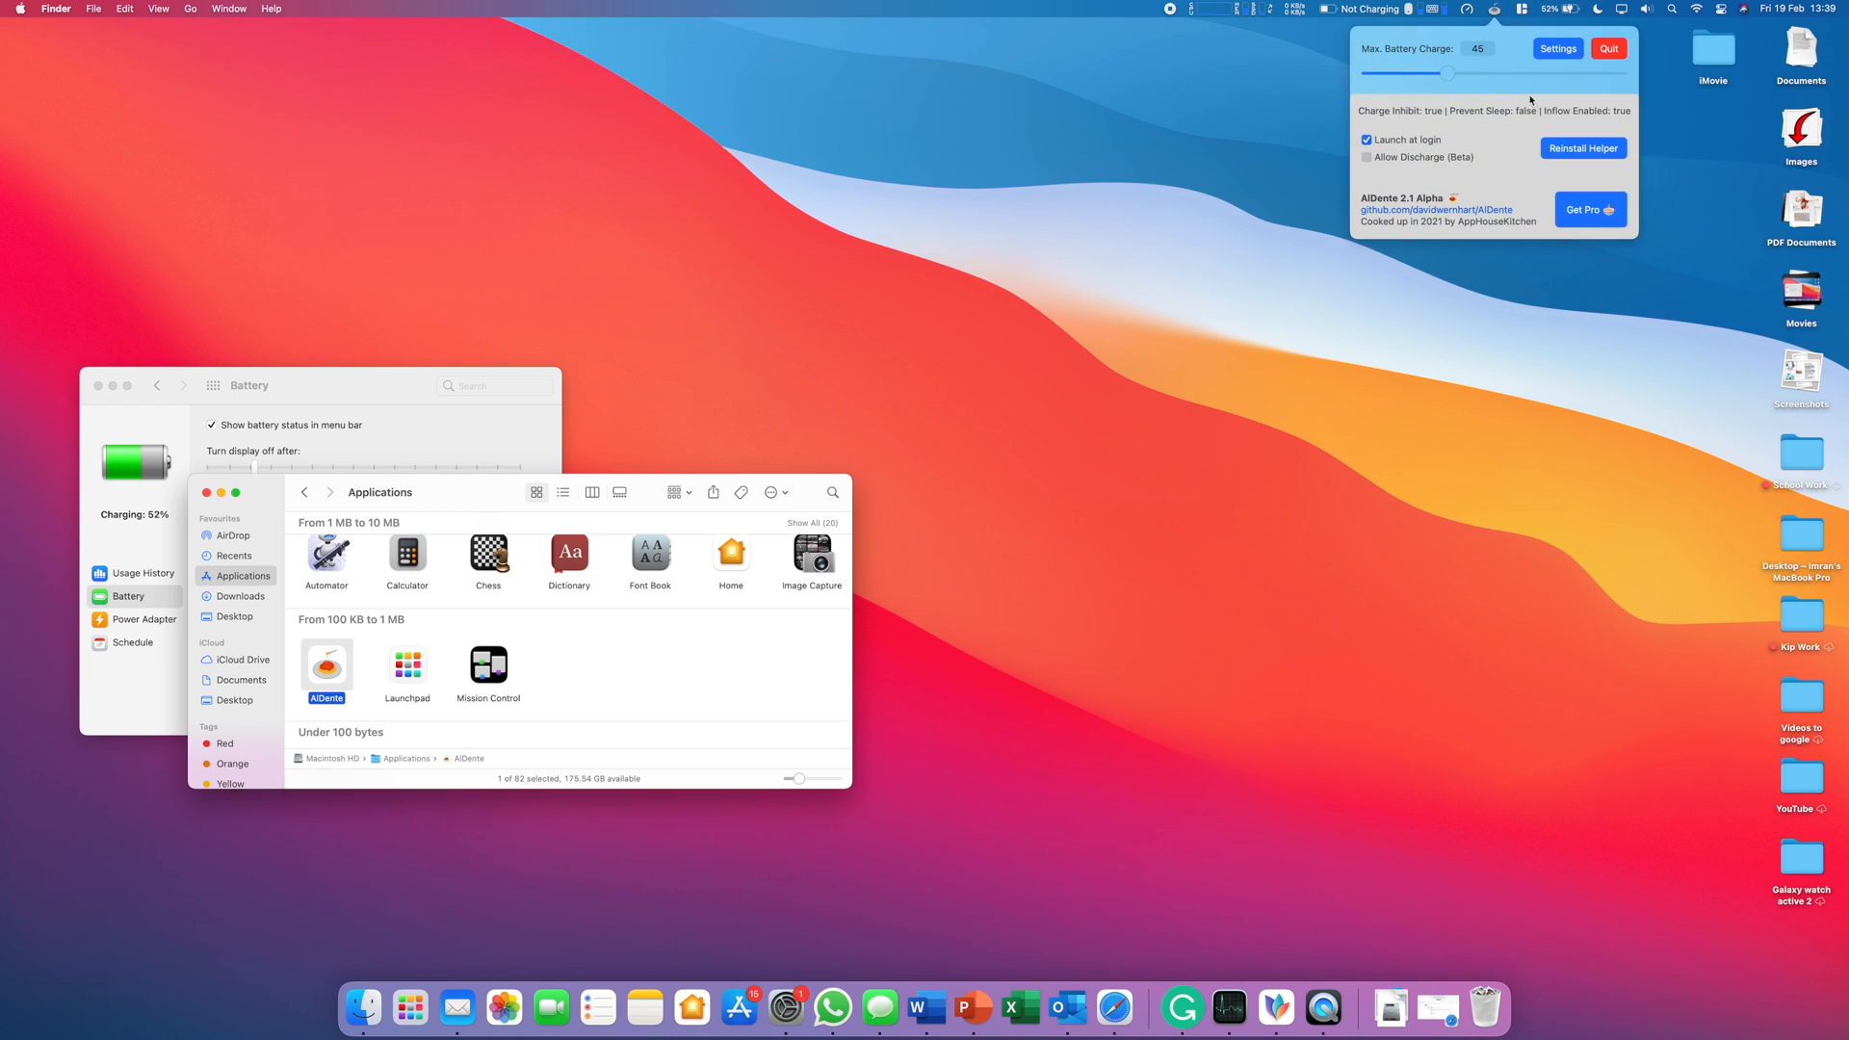
drag(1448, 73, 1365, 74)
drag(1368, 73, 1624, 73)
click(1553, 10)
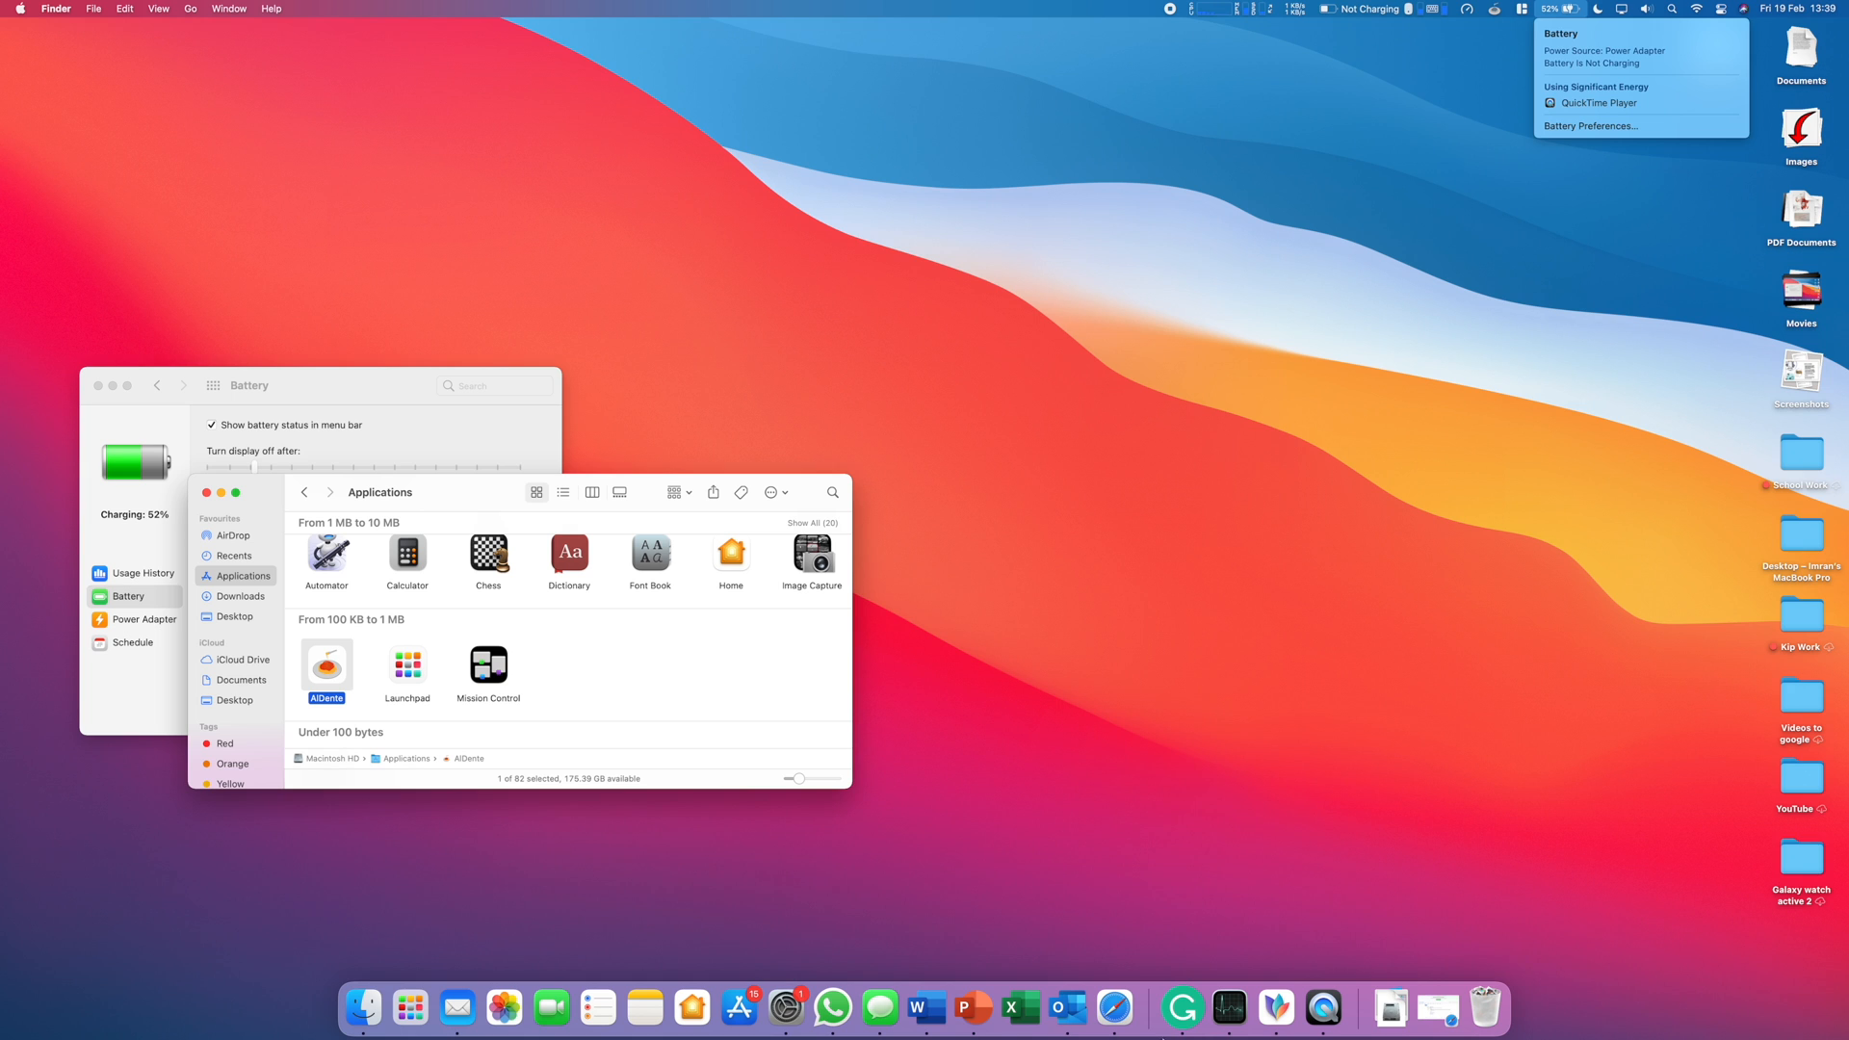
Bring up Battery preferences from the battery menu, then briefly view the AlDente popover.
click(346, 462)
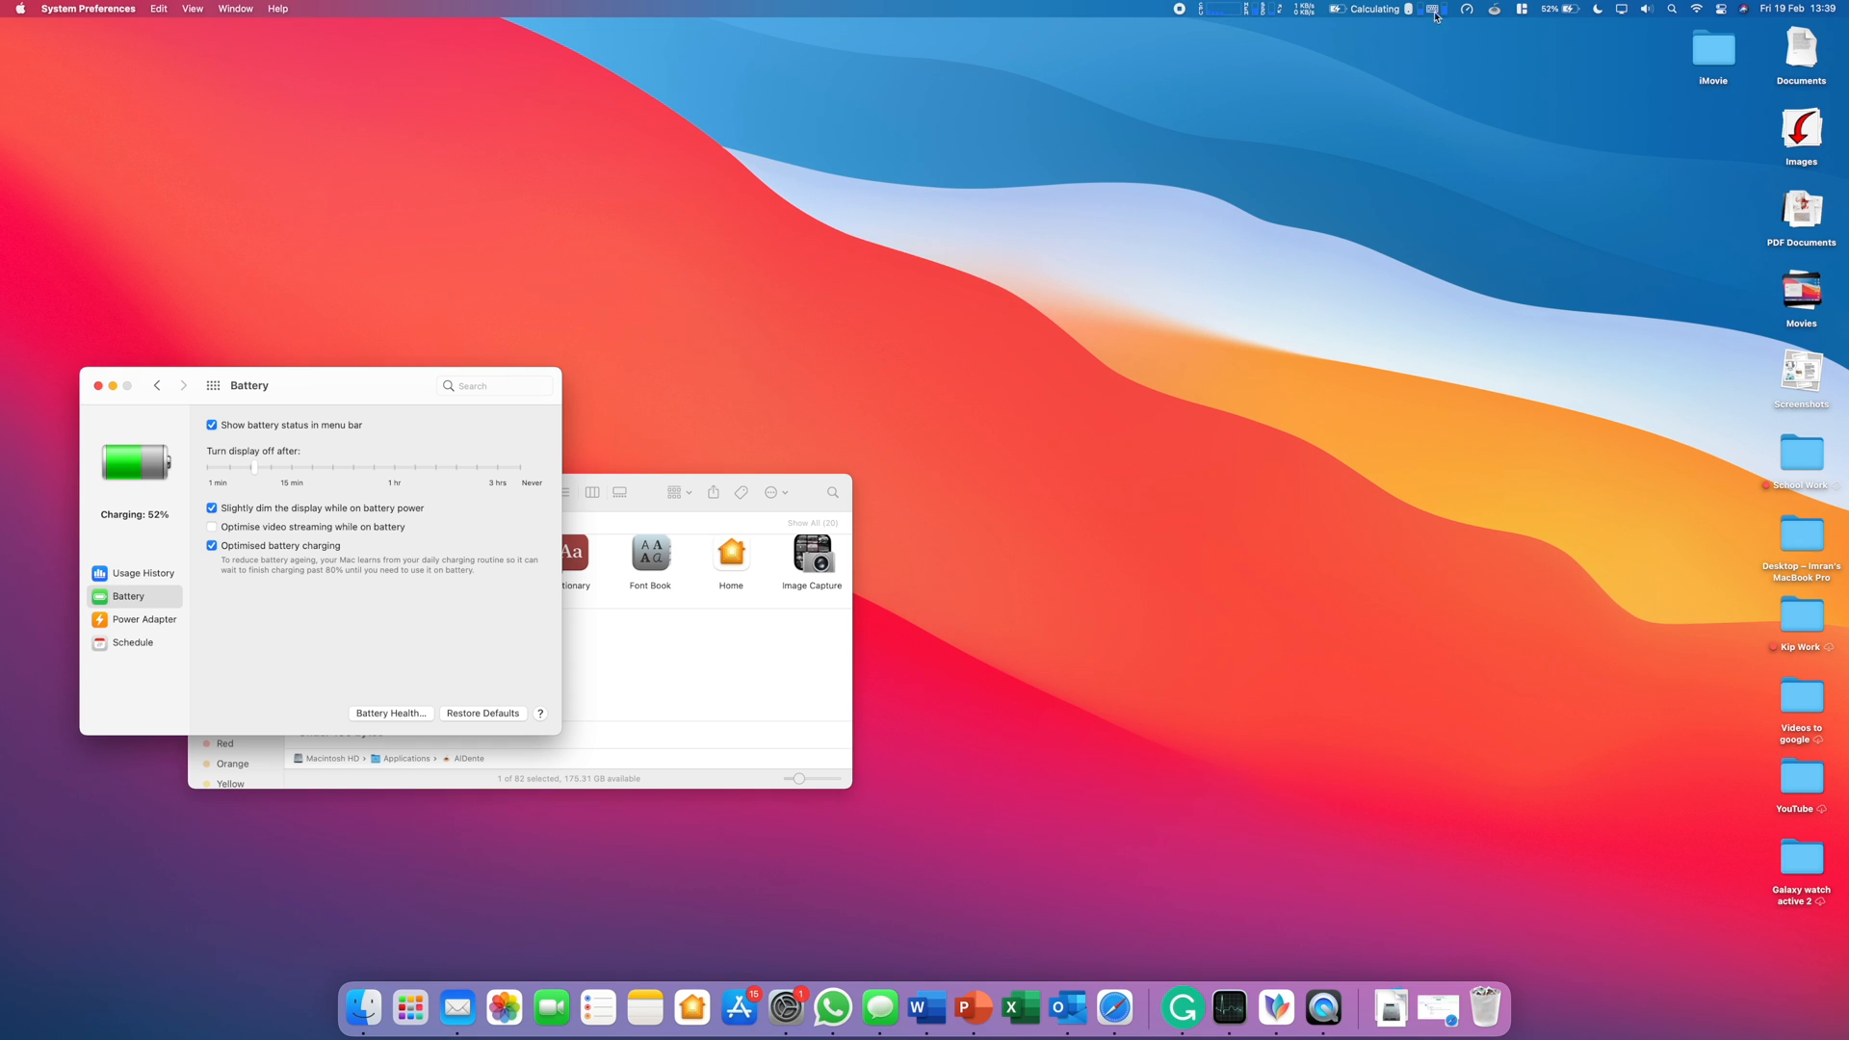
click(1497, 10)
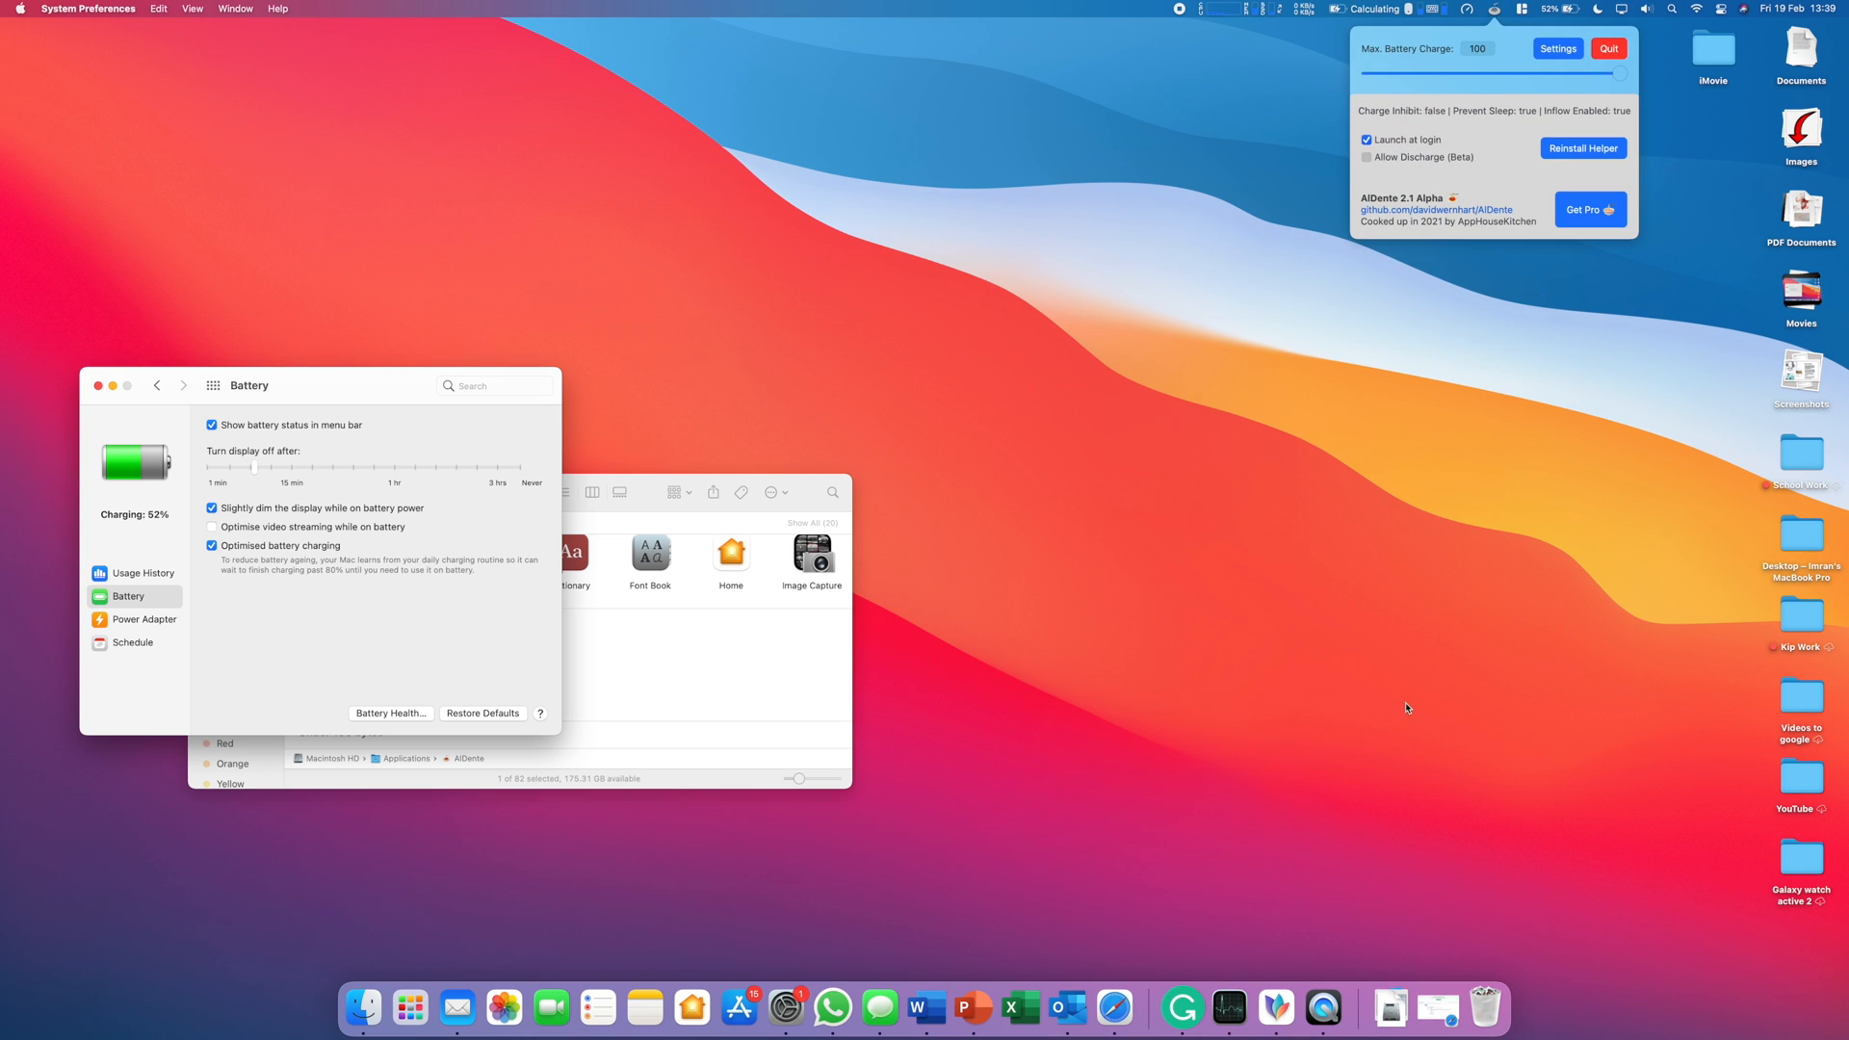
click(1564, 535)
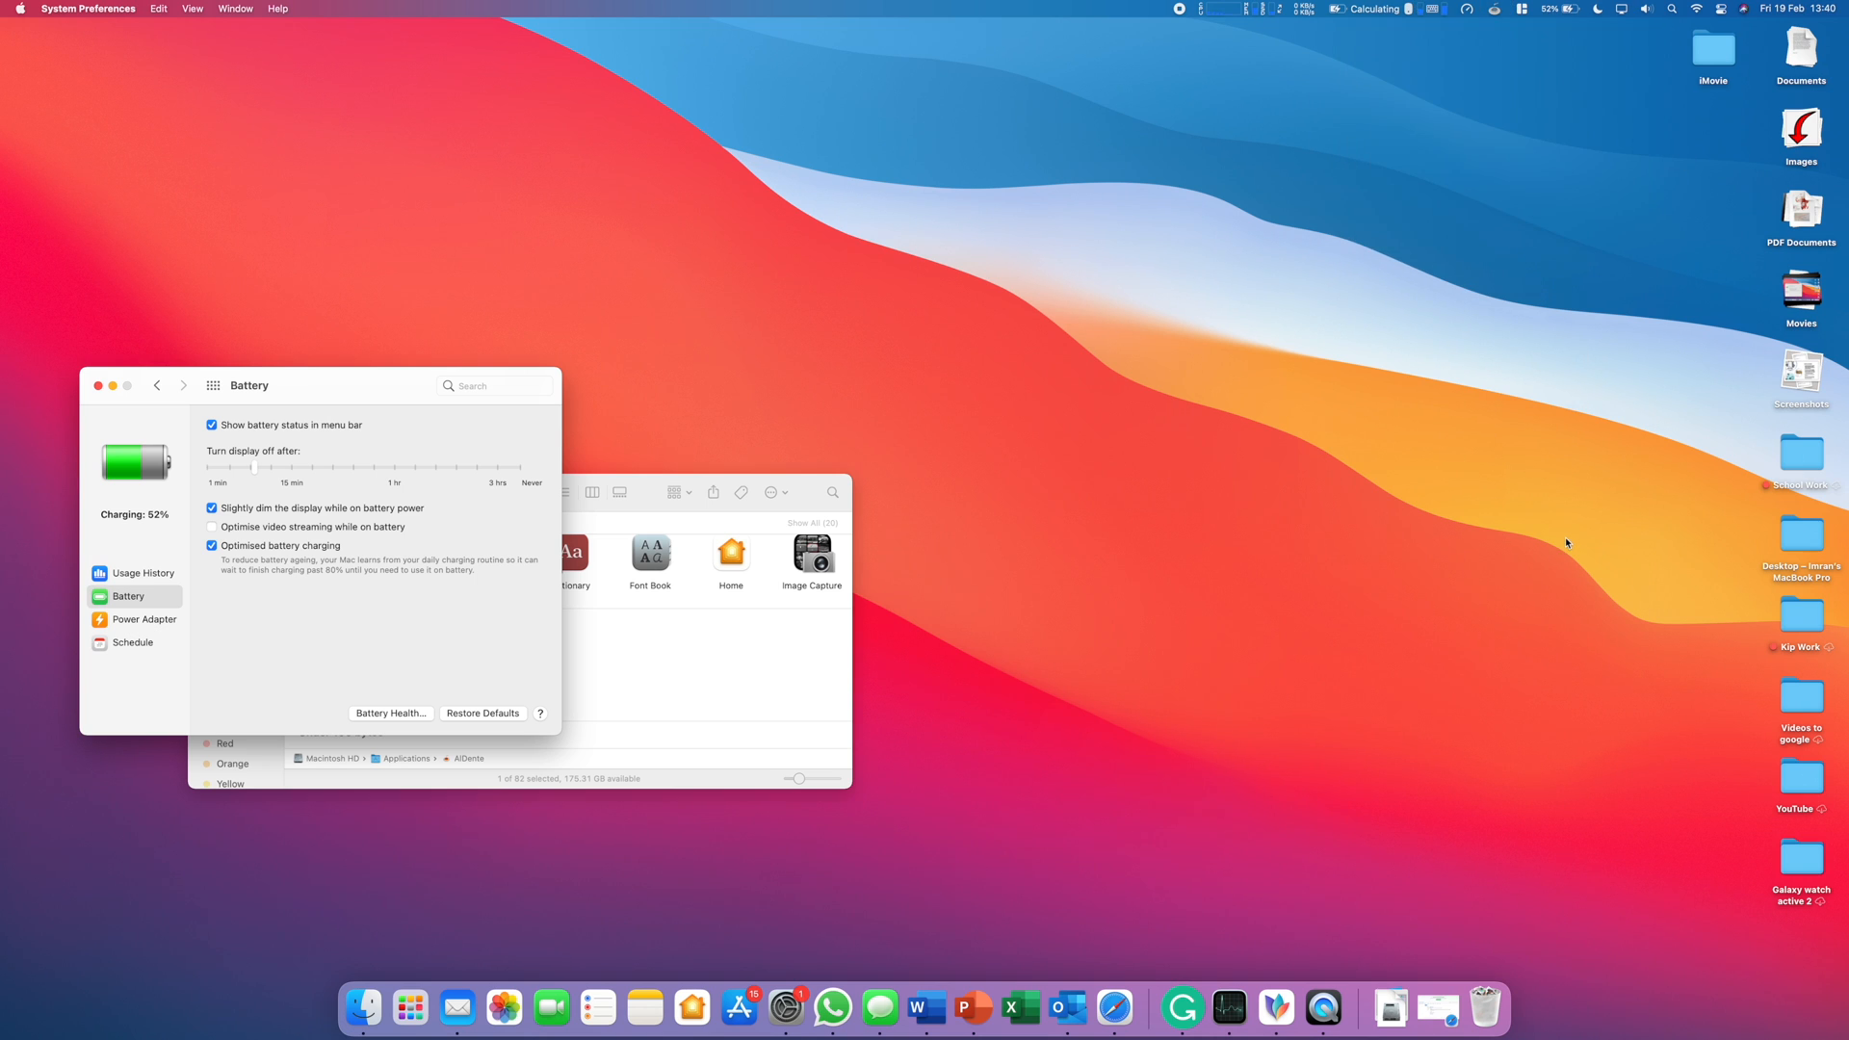